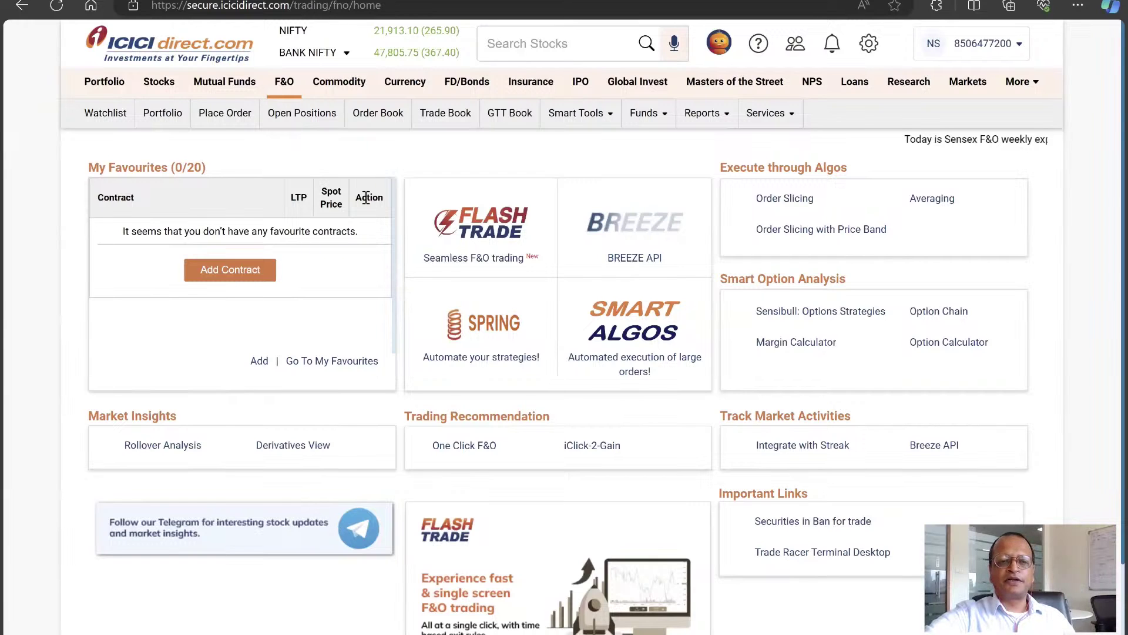
# - Open the Backtester from the F&O Smart Tools menu
pyautogui.click(285, 84)
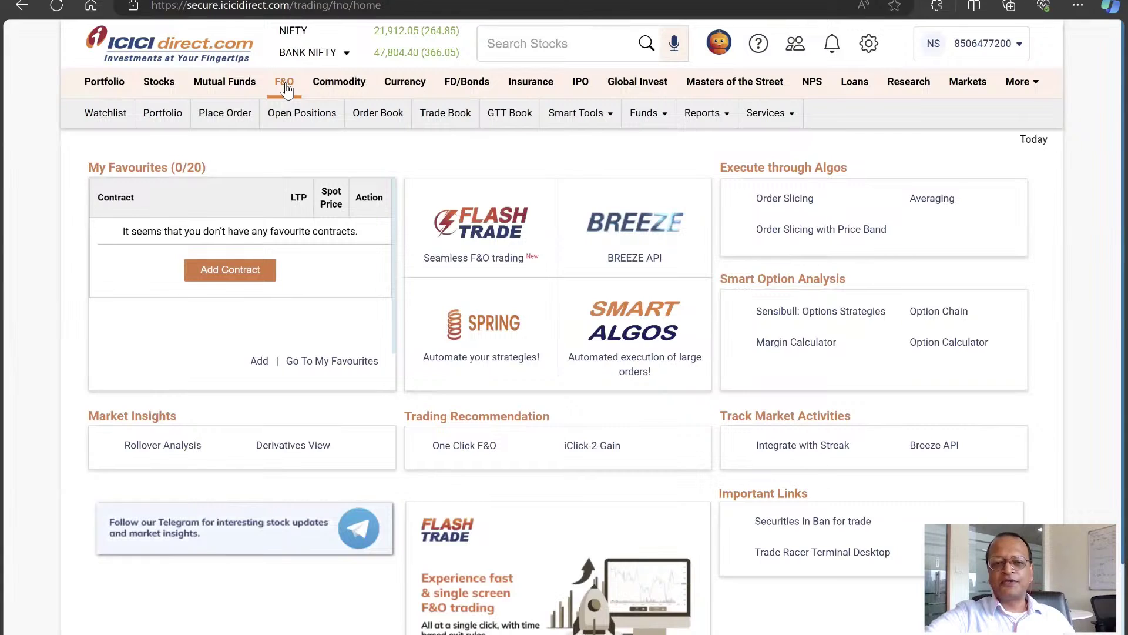
pyautogui.click(580, 116)
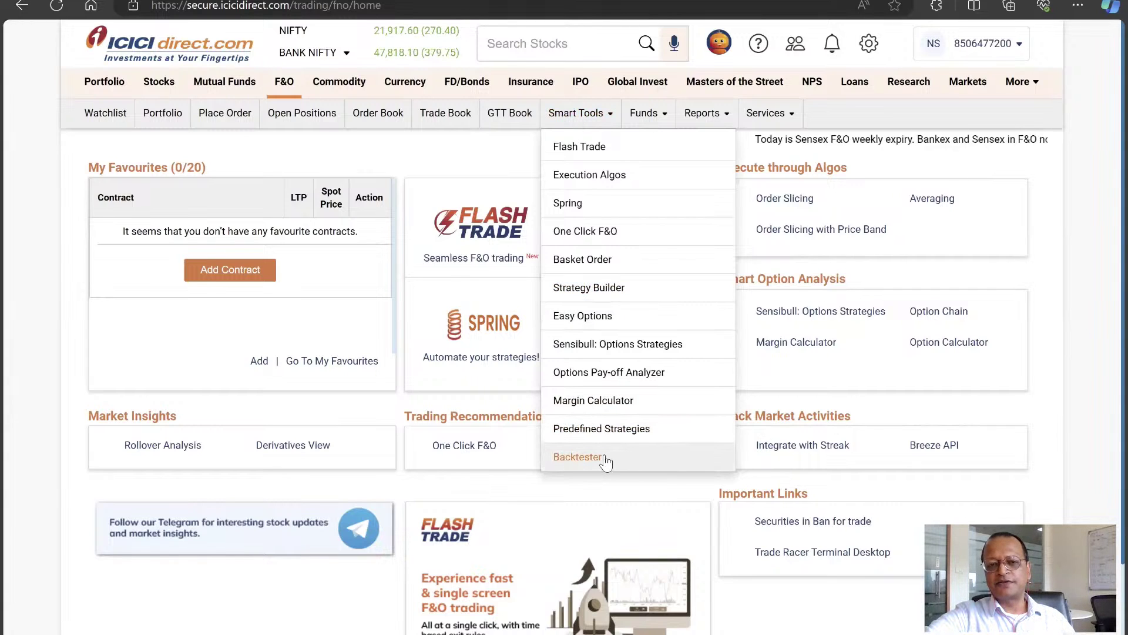
pyautogui.click(577, 456)
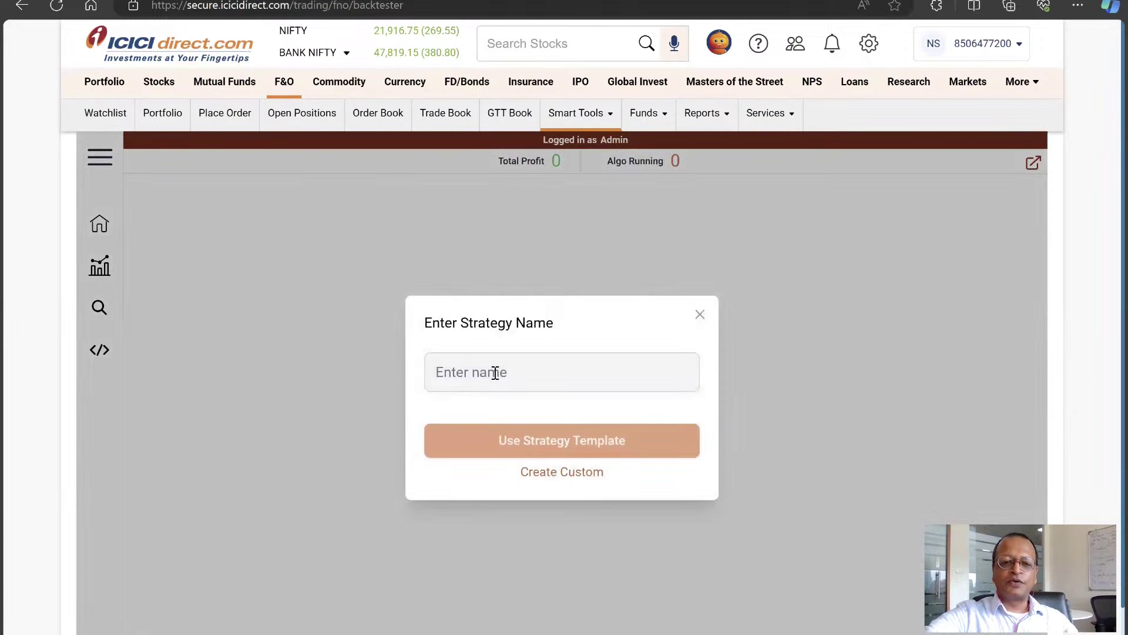
# - Name the strategy vishu_2 and build it from the Short Straddle template
pyautogui.click(496, 373)
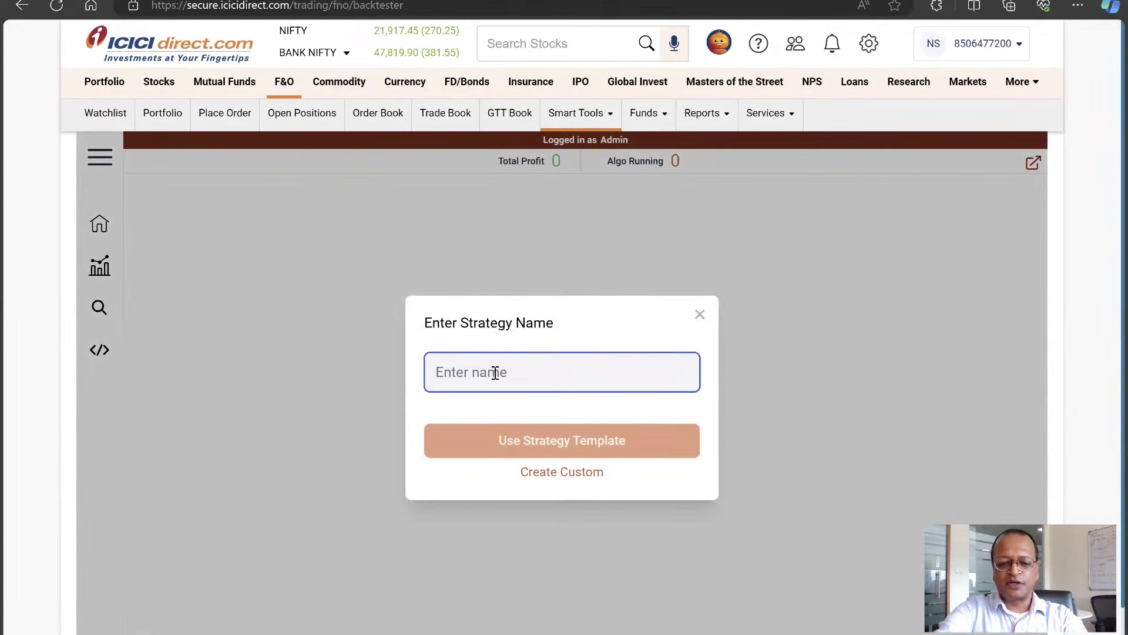
pyautogui.write('vishu_2')
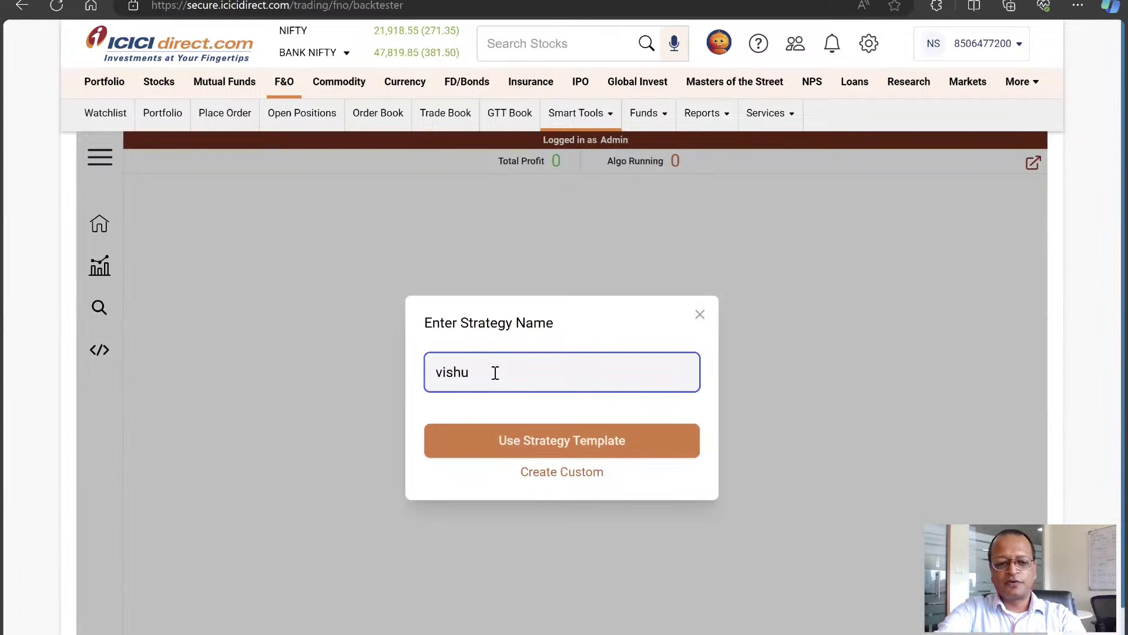
pyautogui.click(552, 437)
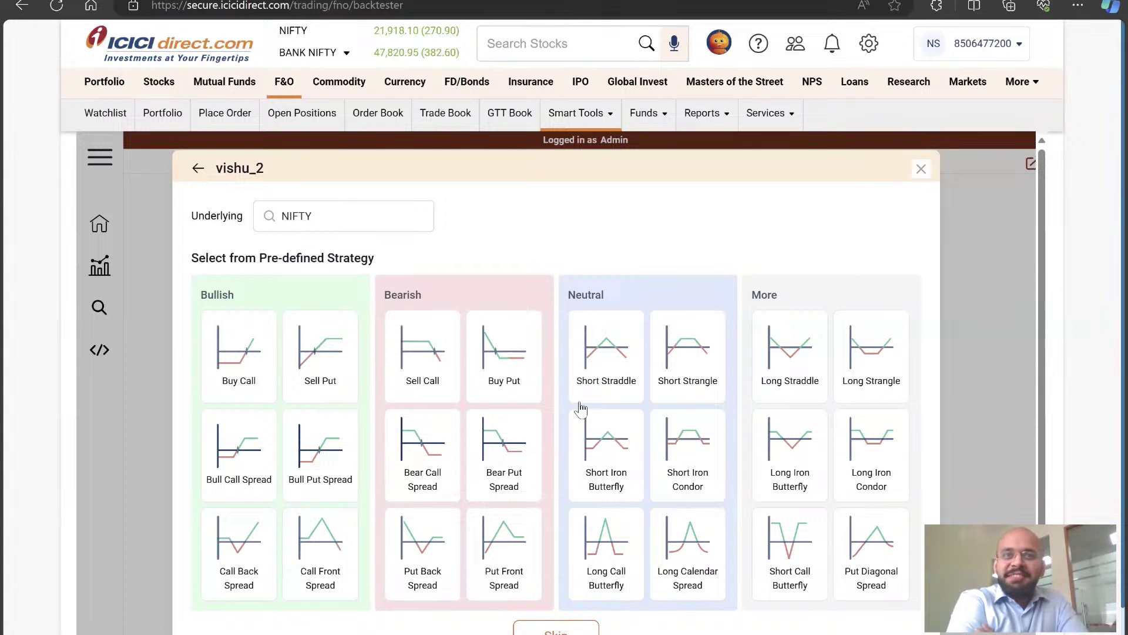
pyautogui.click(605, 375)
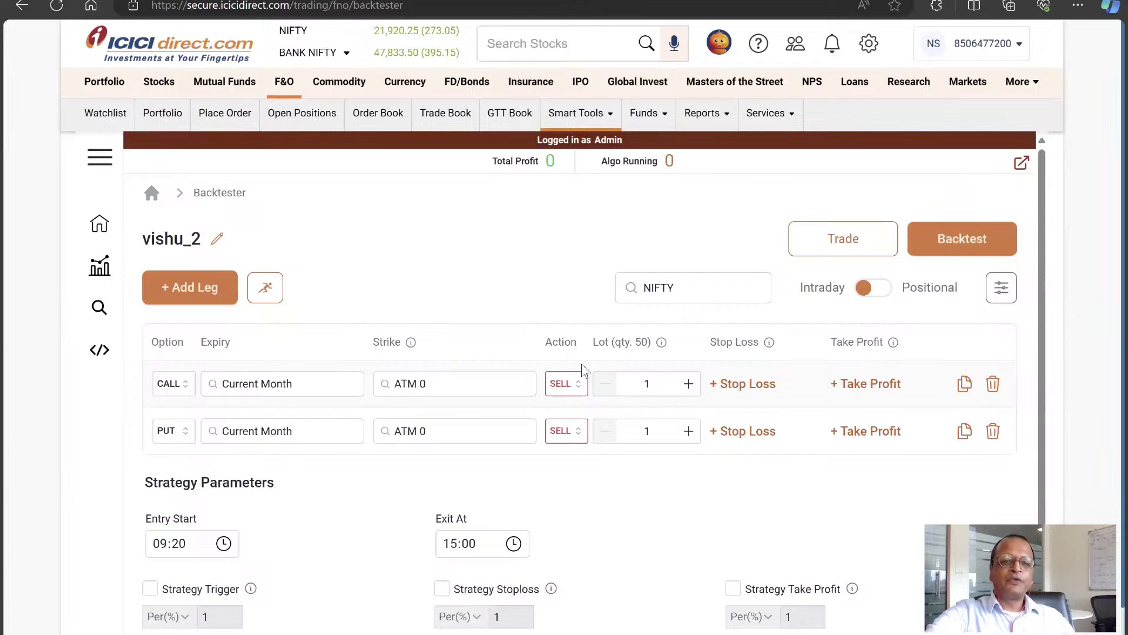
pyautogui.click(675, 288)
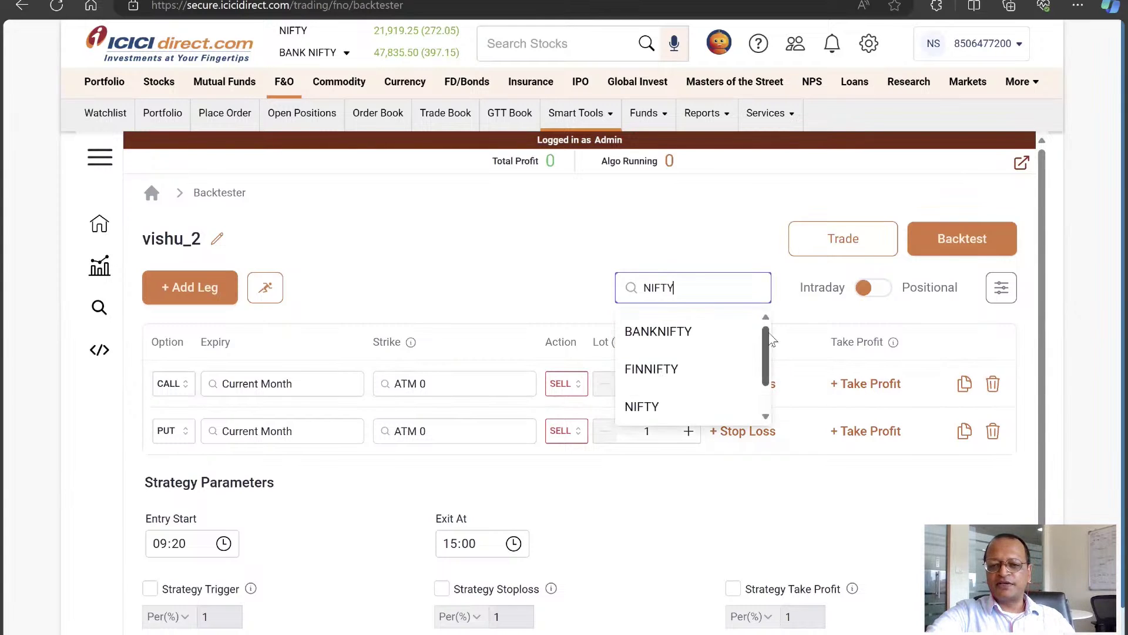
pyautogui.scroll(-2, 764, 364)
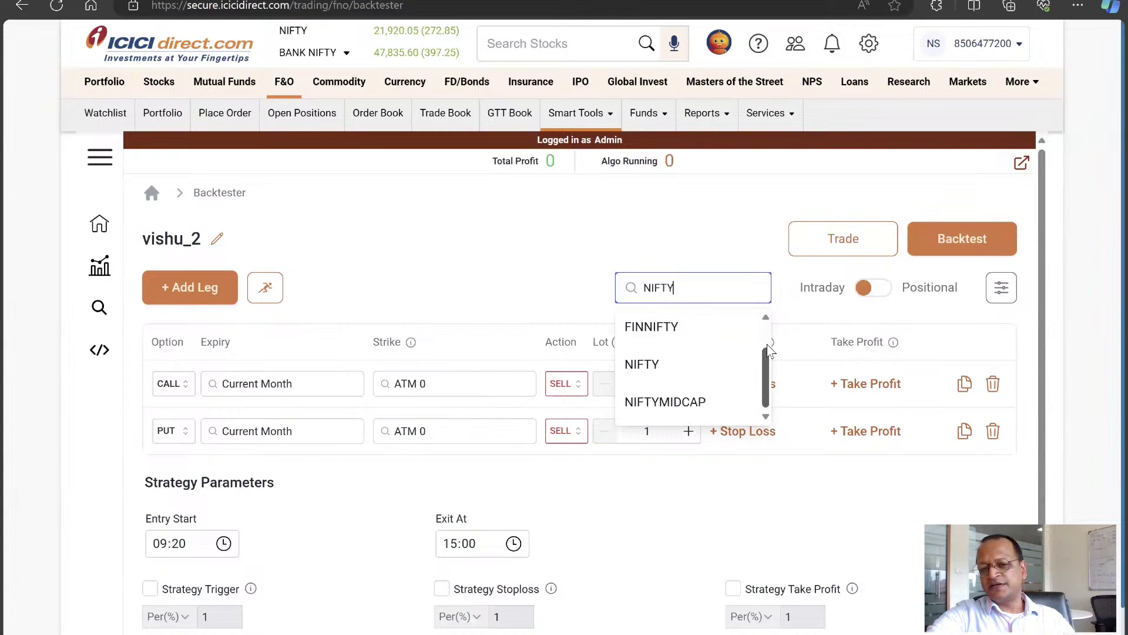
pyautogui.scroll(2, 766, 353)
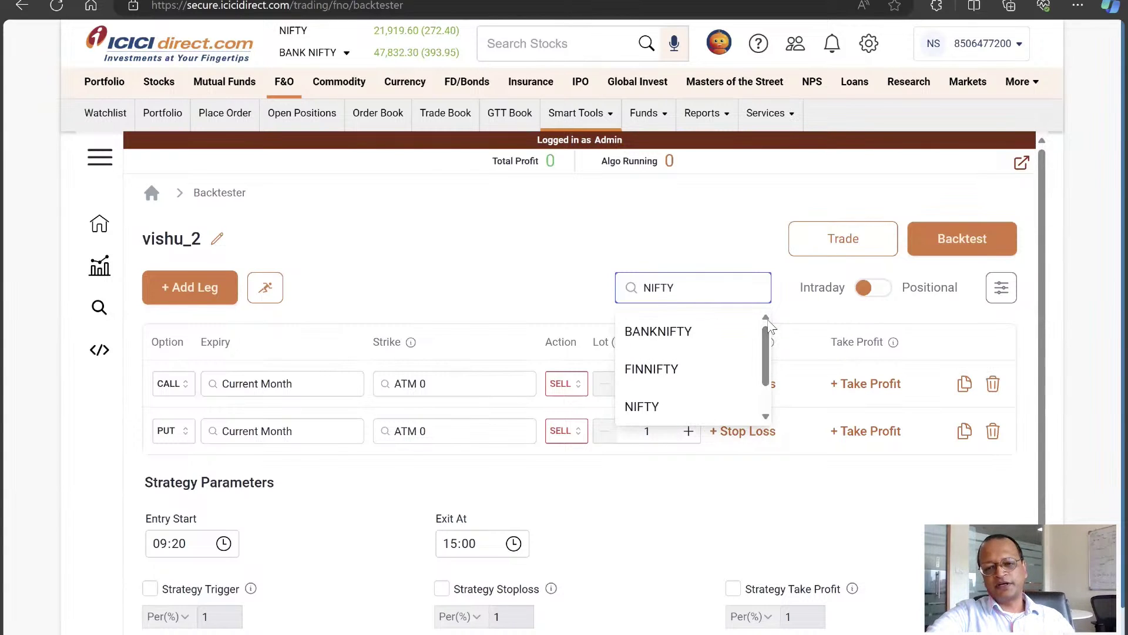
pyautogui.click(614, 240)
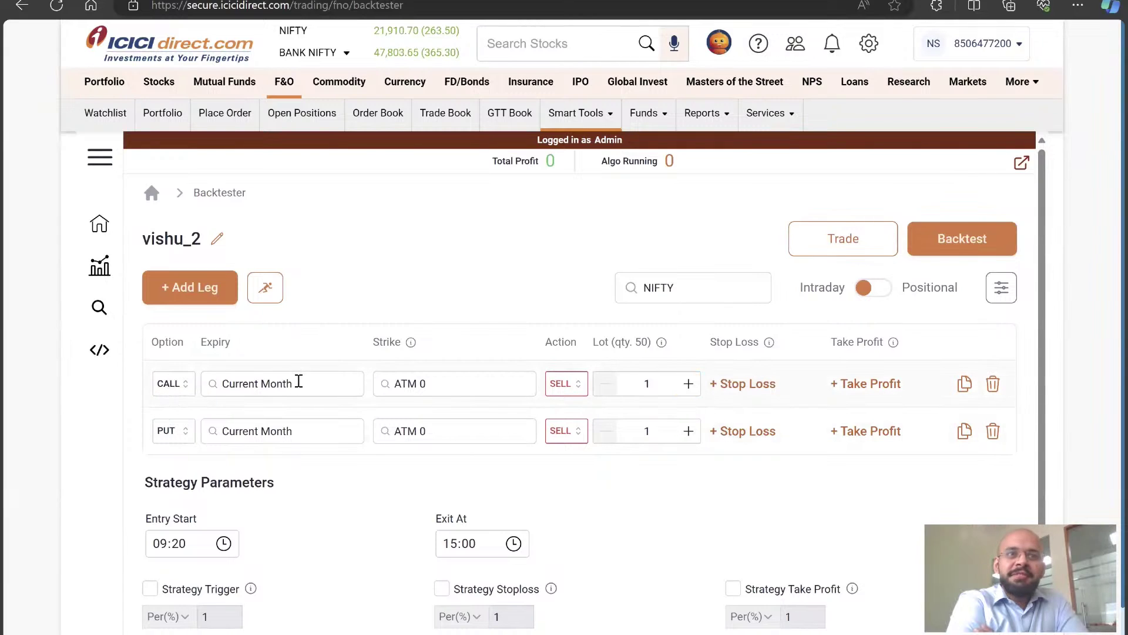
# - Set the call leg's expiry to 1st Week, keeping the strike at ATM 0
pyautogui.click(299, 382)
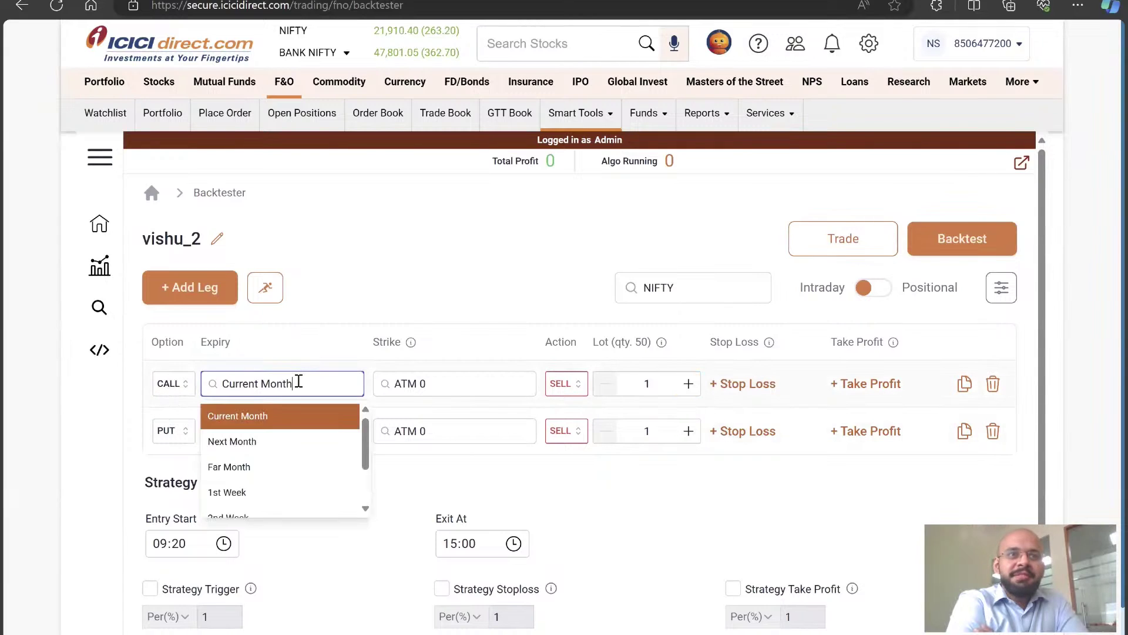
pyautogui.scroll(-1, 296, 475)
pyautogui.click(294, 465)
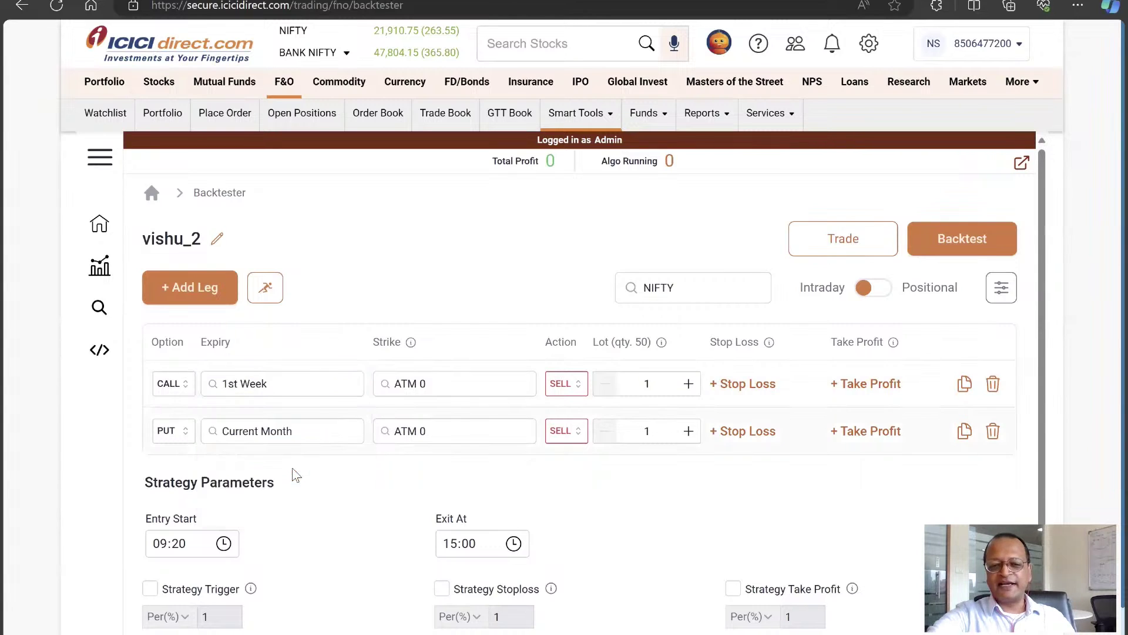
pyautogui.click(501, 389)
pyautogui.click(555, 367)
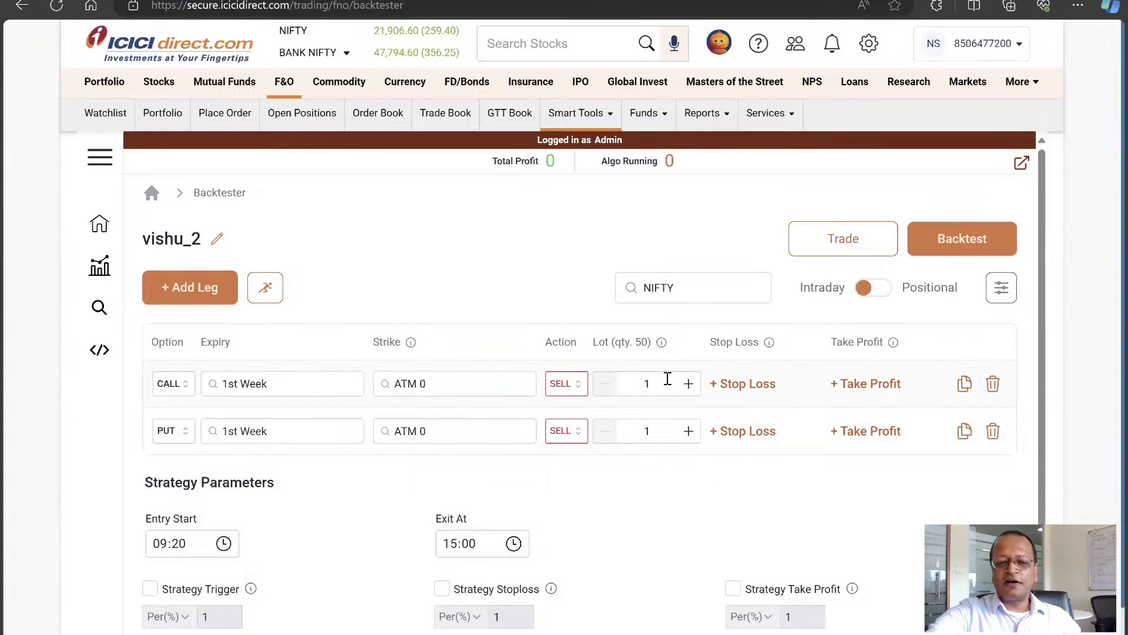
# - Set both the call and put legs to 10 lots
pyautogui.click(670, 379)
pyautogui.write('00')
pyautogui.press('BackSpace')
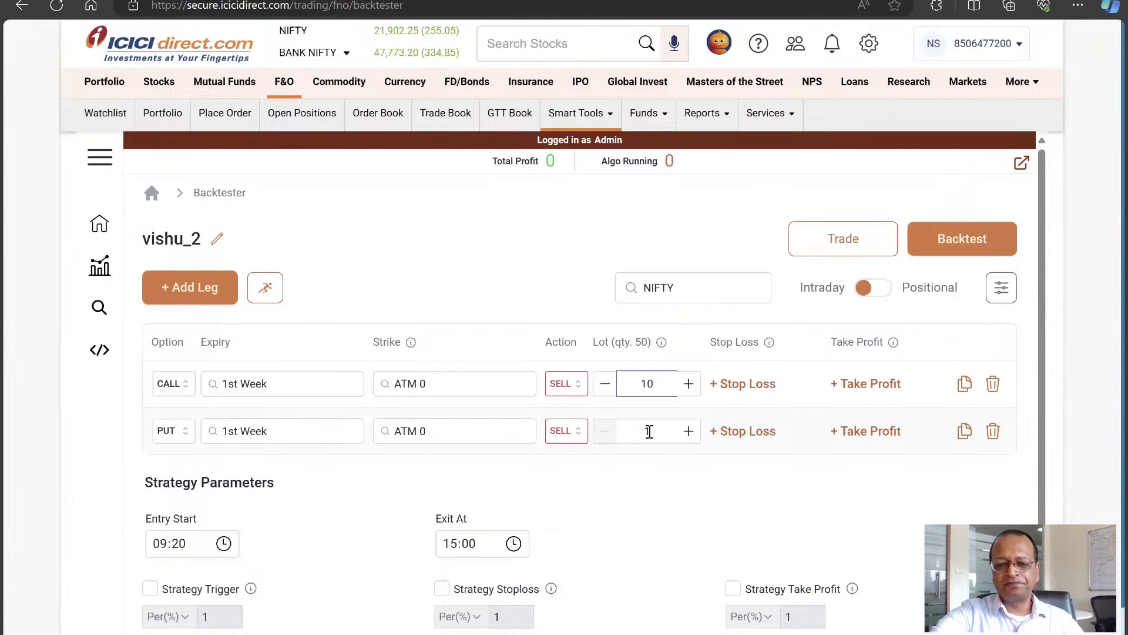
pyautogui.click(649, 431)
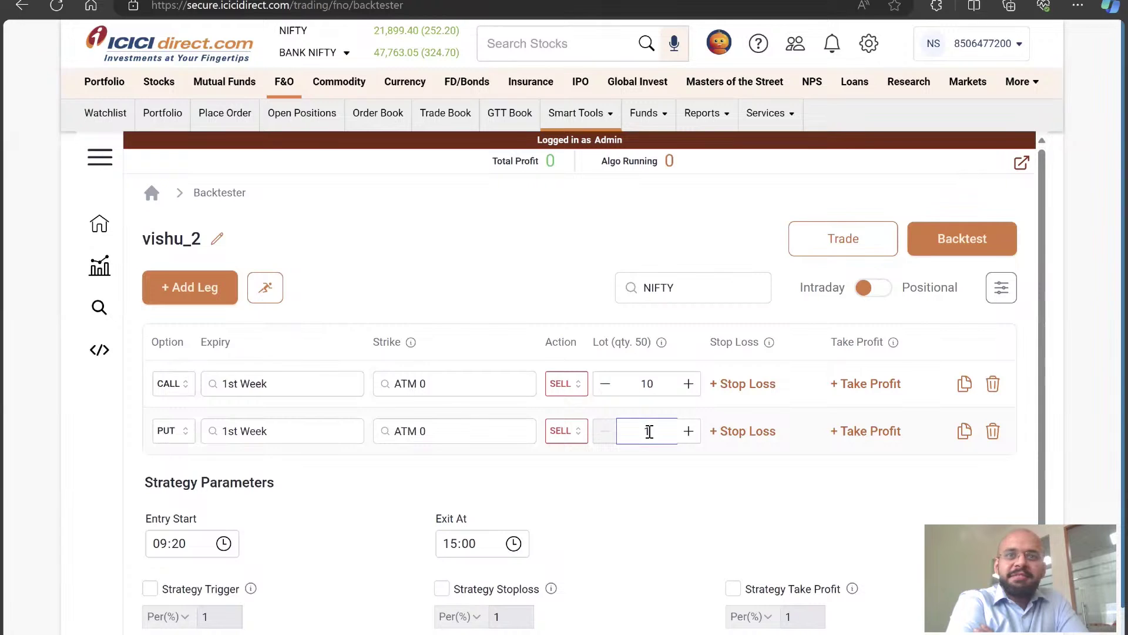
pyautogui.write('10')
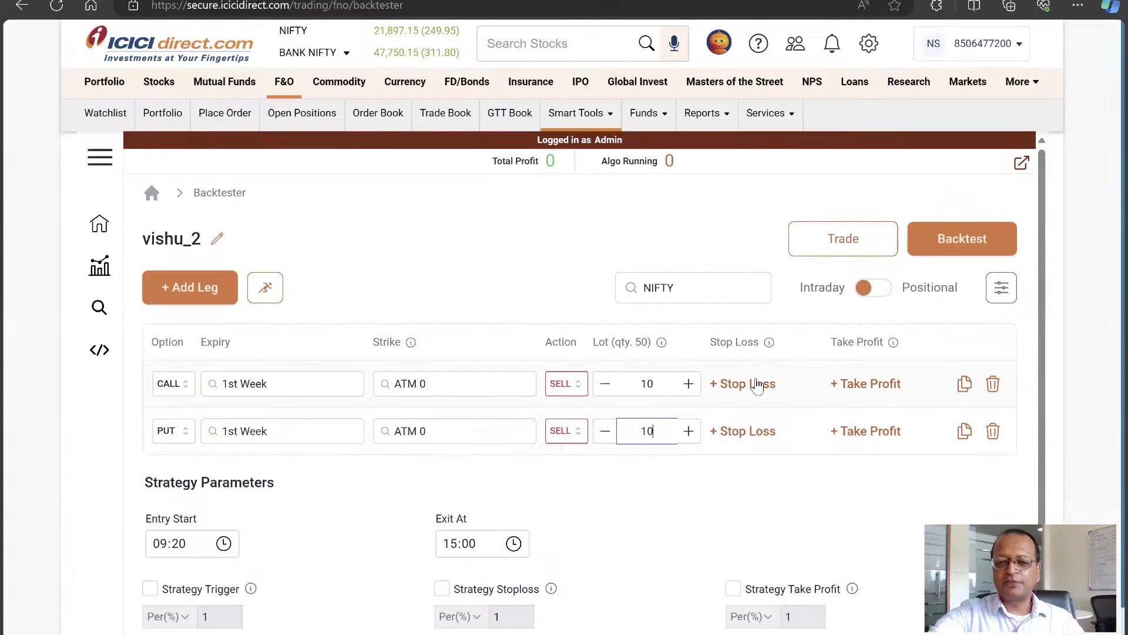
# - Add a 30% stop loss to both the call and put legs
pyautogui.click(758, 384)
pyautogui.click(776, 382)
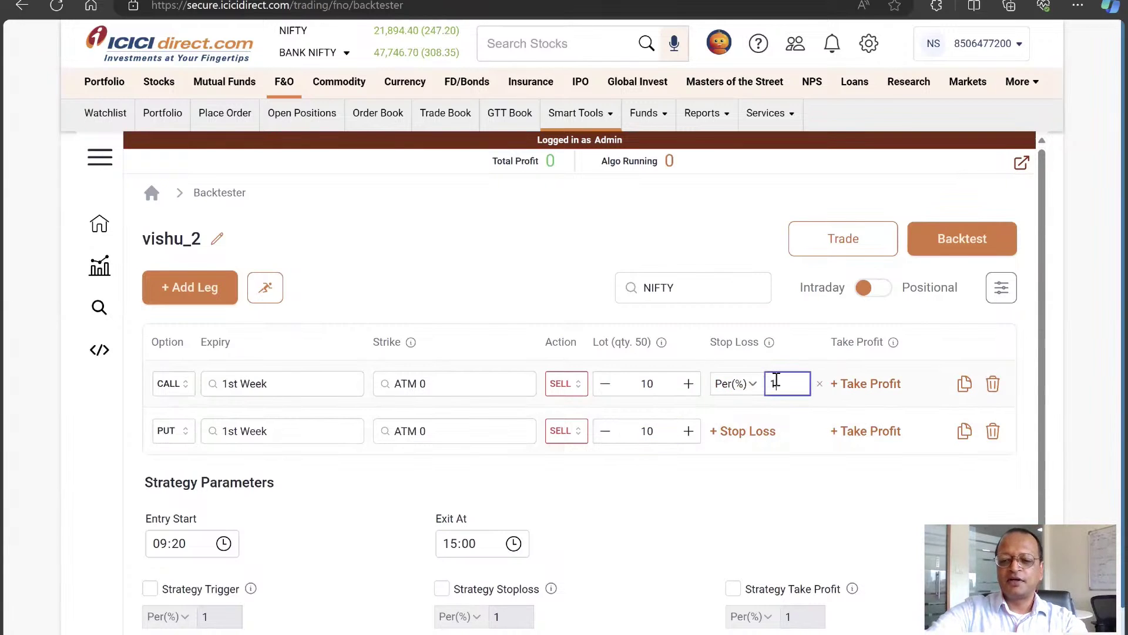
pyautogui.press('BackSpace')
pyautogui.write('30')
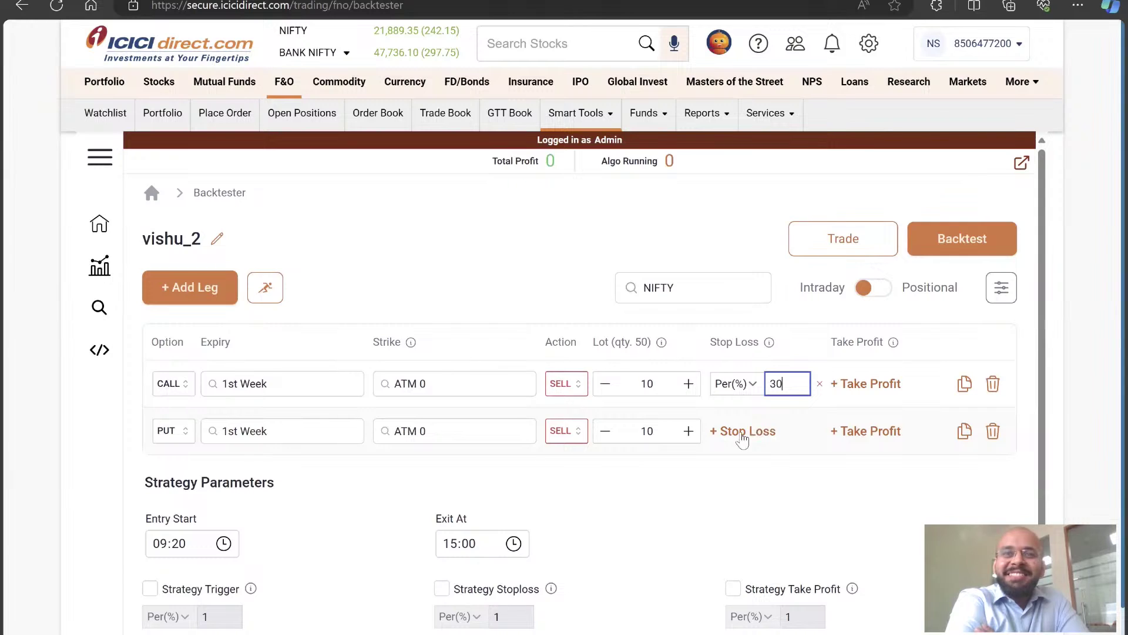
pyautogui.click(739, 433)
pyautogui.click(778, 432)
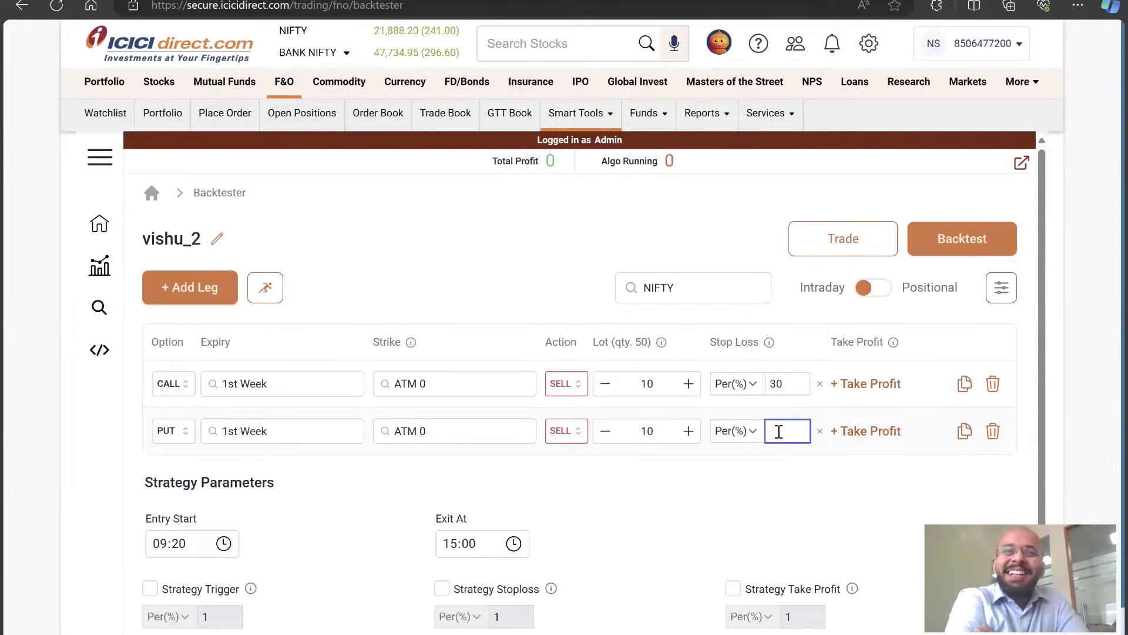
pyautogui.write('30')
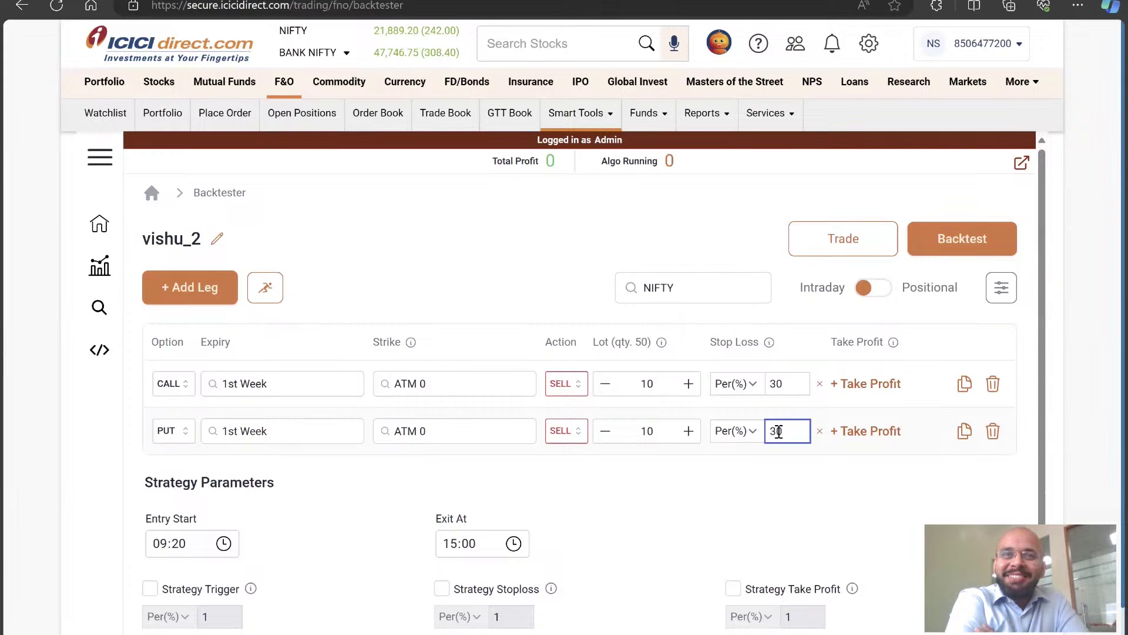
pyautogui.press('Tab')
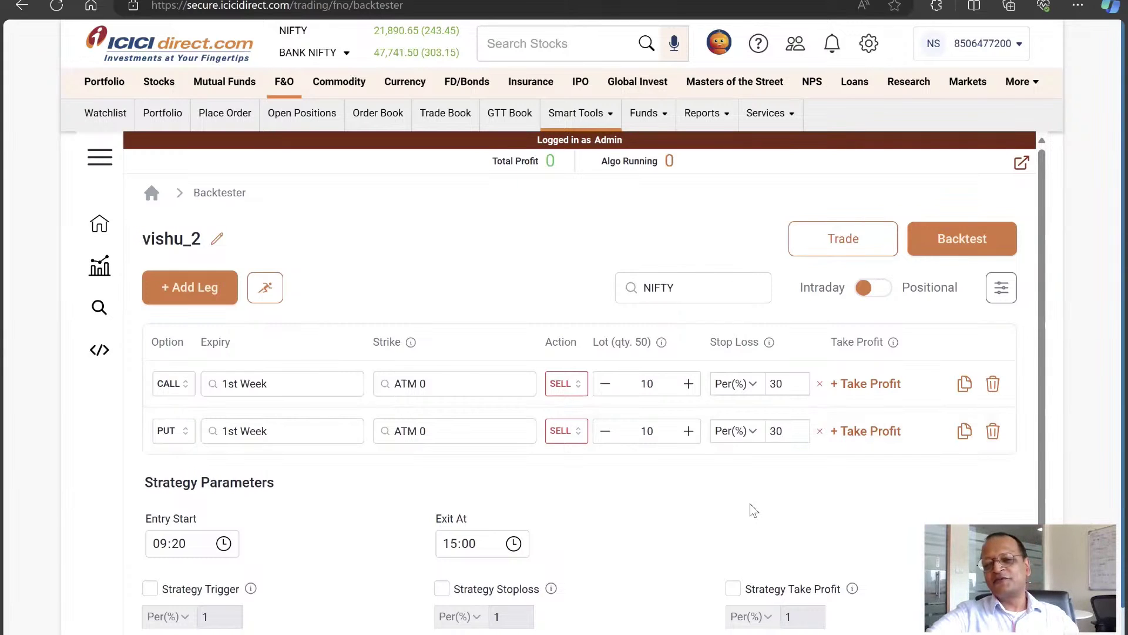
# - Edit the Exit At time to 55 minutes, leaving the mistyped hour to correct
pyautogui.scroll(-1, 751, 508)
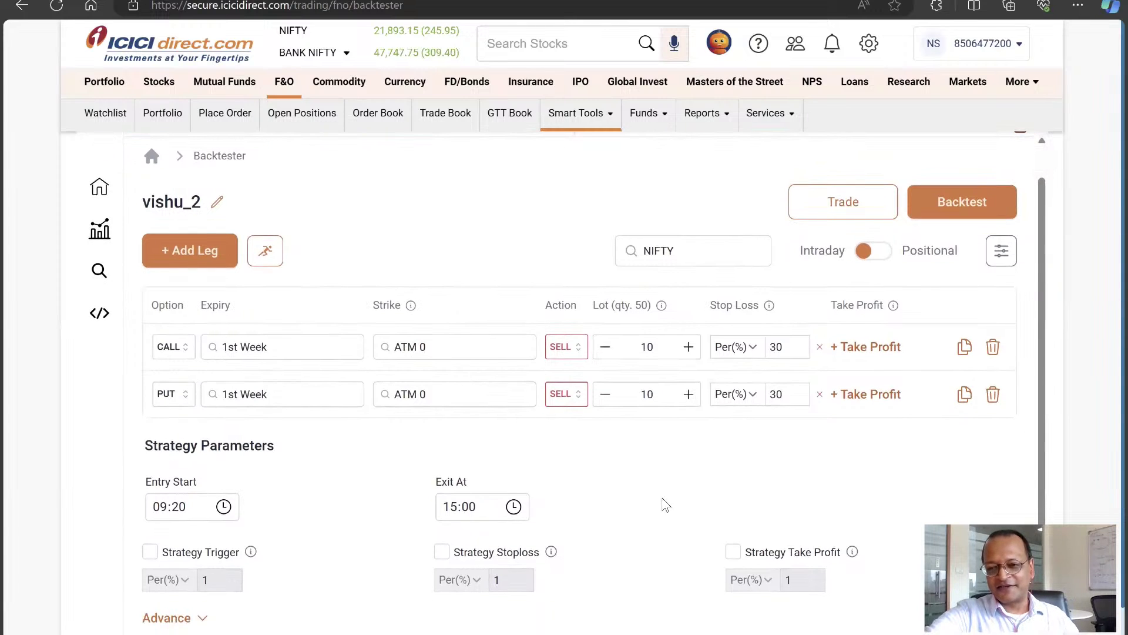
pyautogui.scroll(-2, 647, 504)
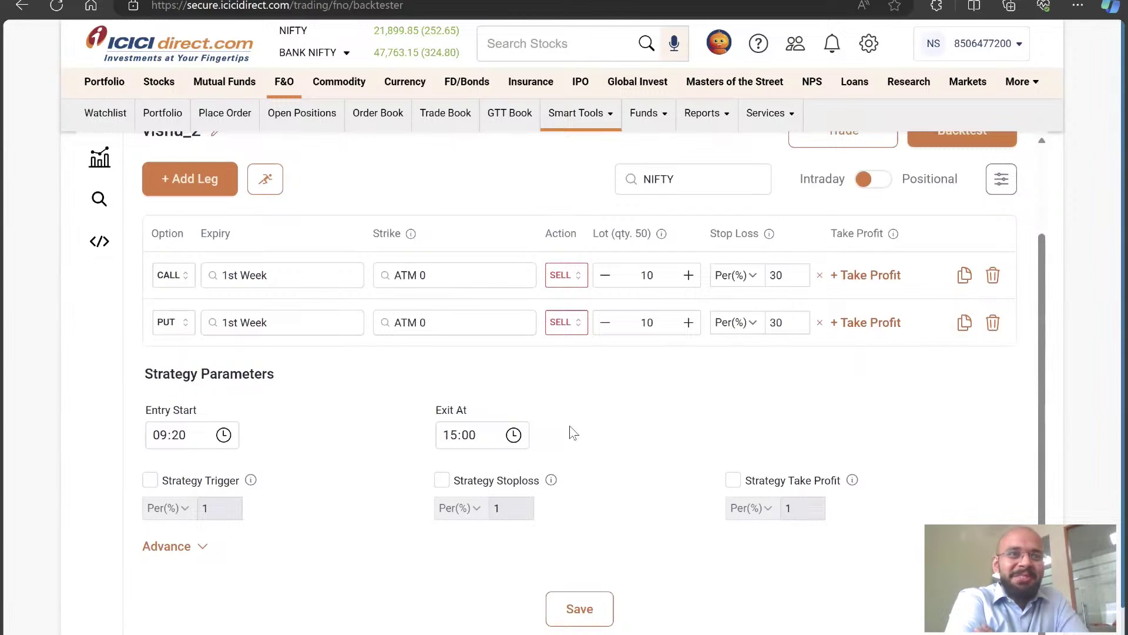
pyautogui.click(481, 437)
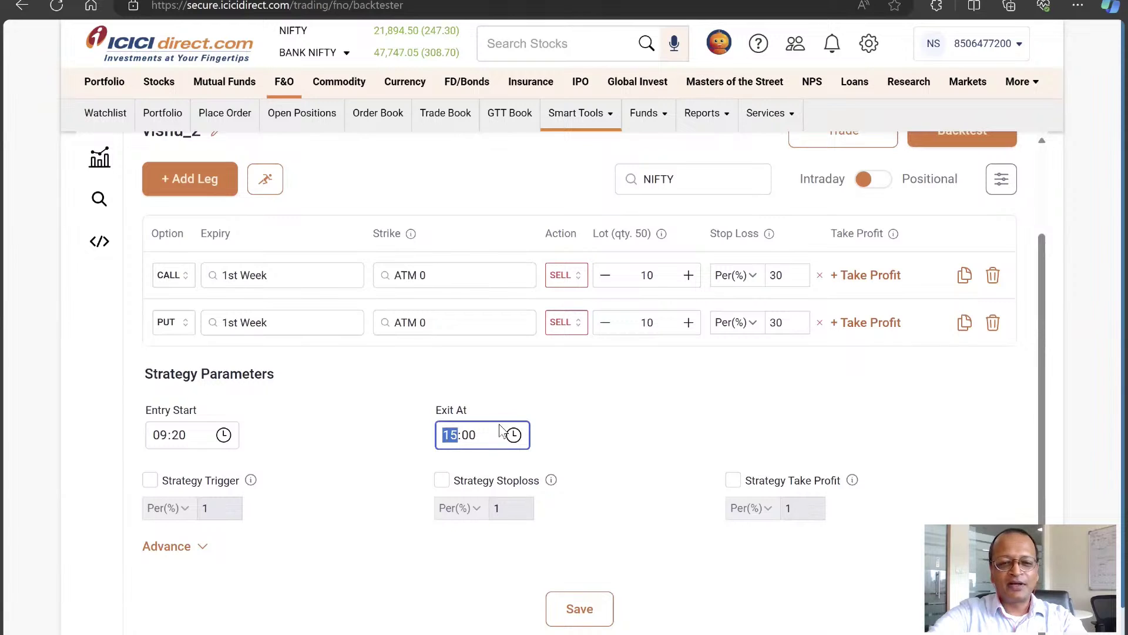
pyautogui.click(473, 437)
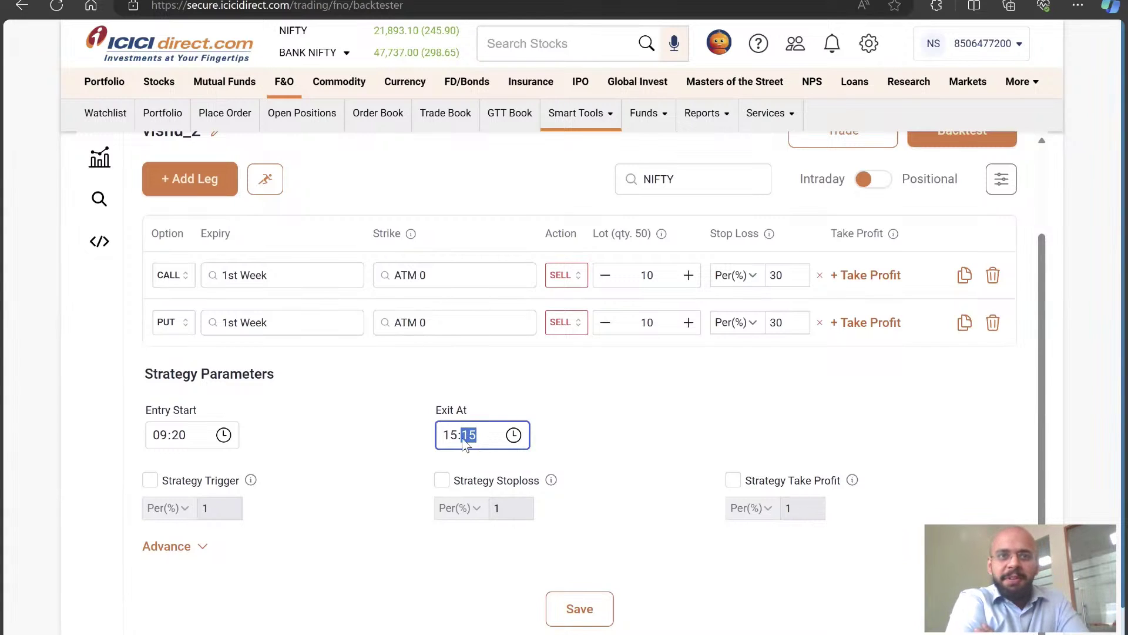
pyautogui.click(457, 438)
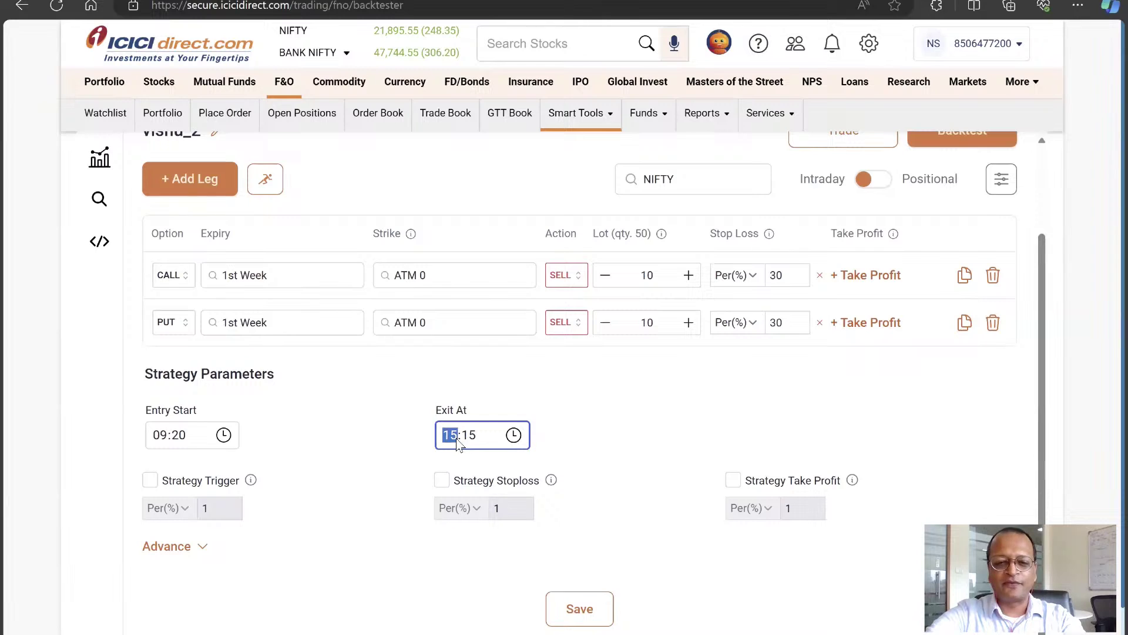
pyautogui.write('02')
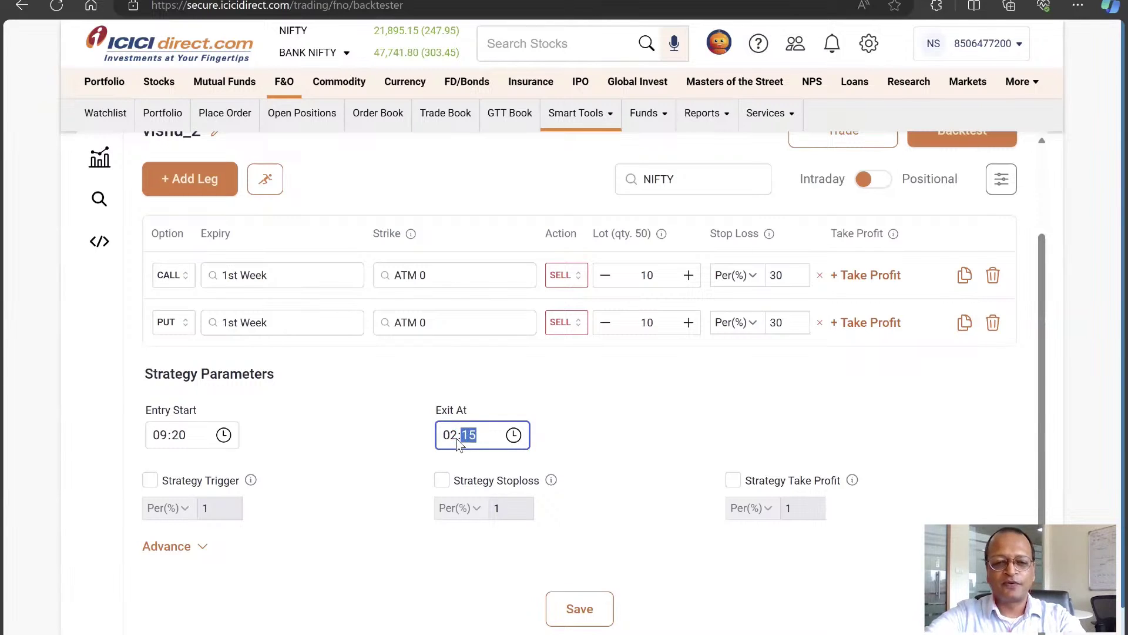
pyautogui.hotkey('shift', 'Tab')
pyautogui.hotkey('shift', 'Tab')
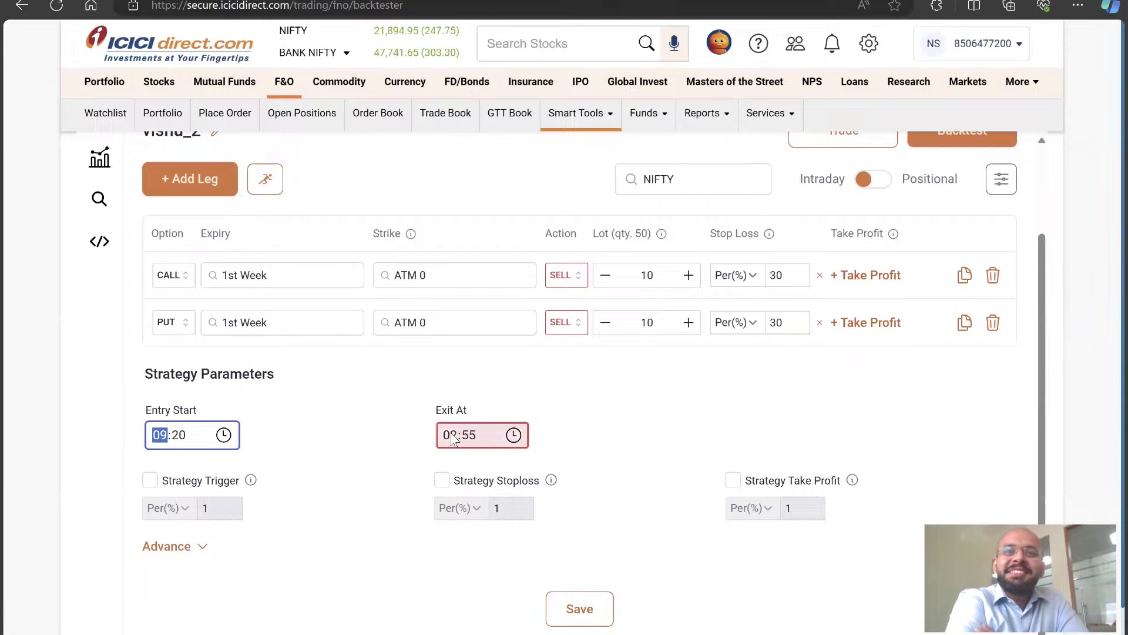
pyautogui.click(452, 435)
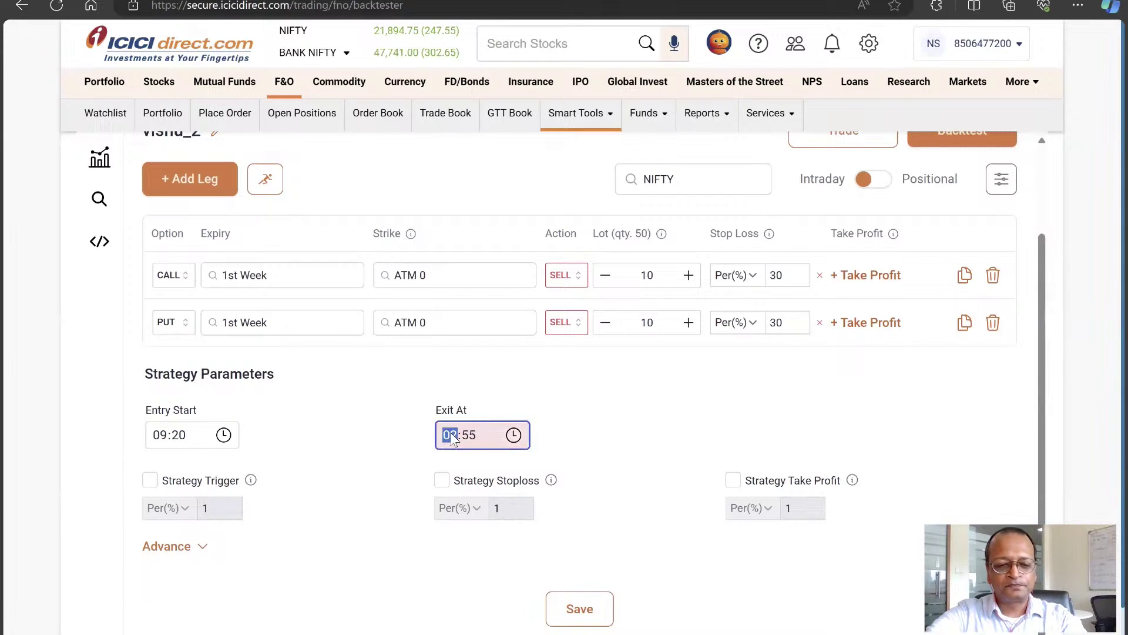
# - Set the exit time to 14:55 and restrict entries to Thursdays under Advance Weekdays
pyautogui.write('14')
pyautogui.click(365, 545)
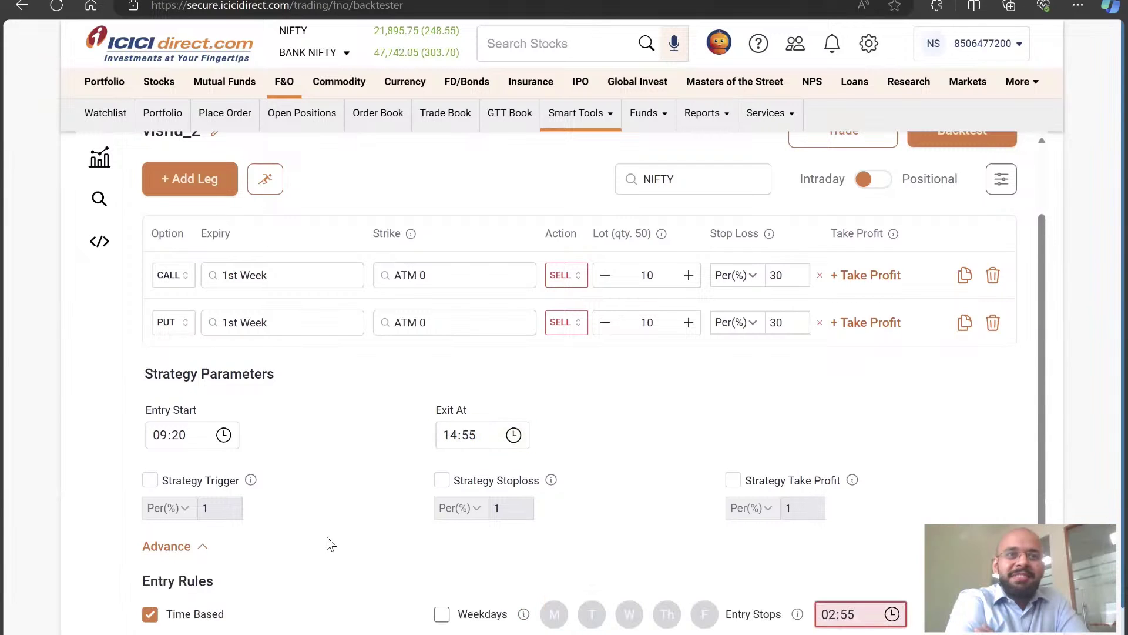
pyautogui.scroll(-1, 329, 529)
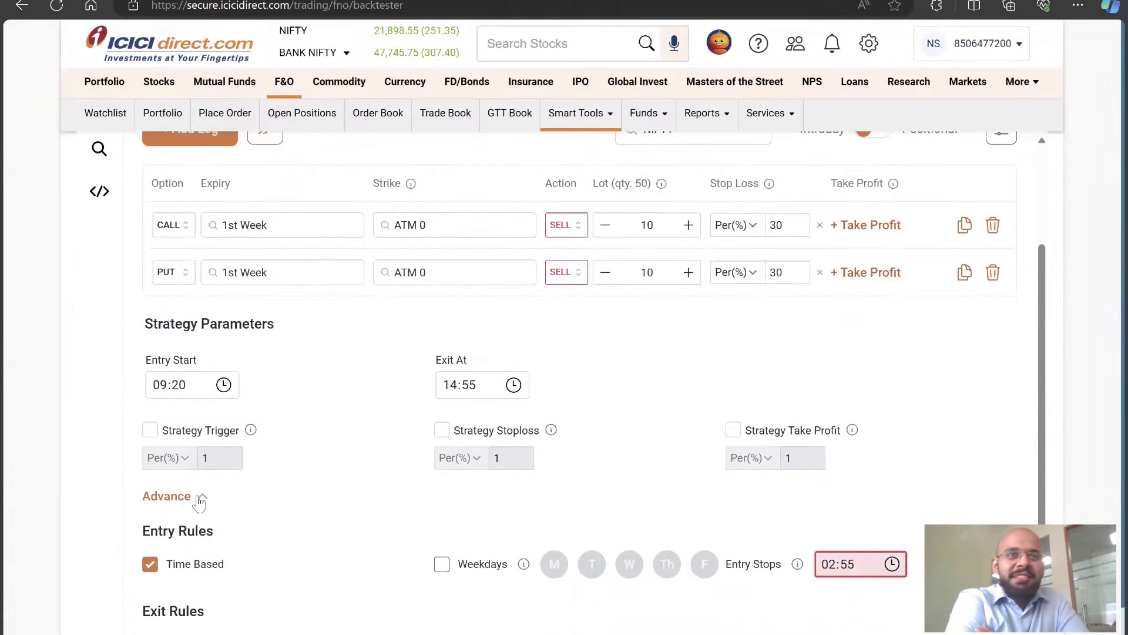
pyautogui.click(203, 499)
pyautogui.click(204, 546)
pyautogui.scroll(-1, 207, 547)
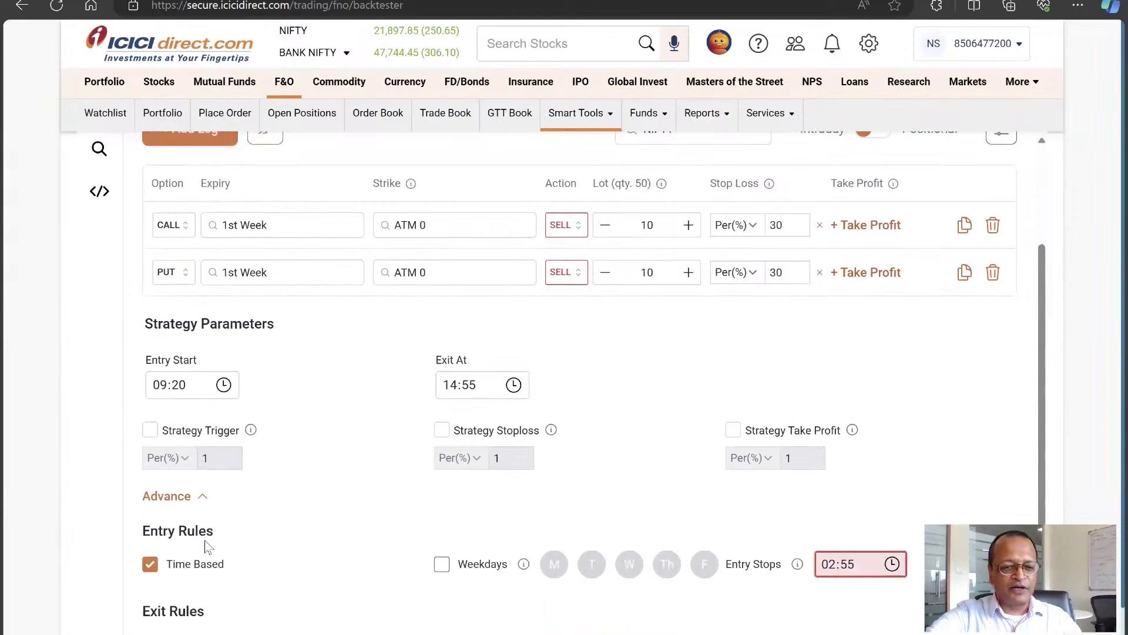
pyautogui.scroll(-3, 207, 546)
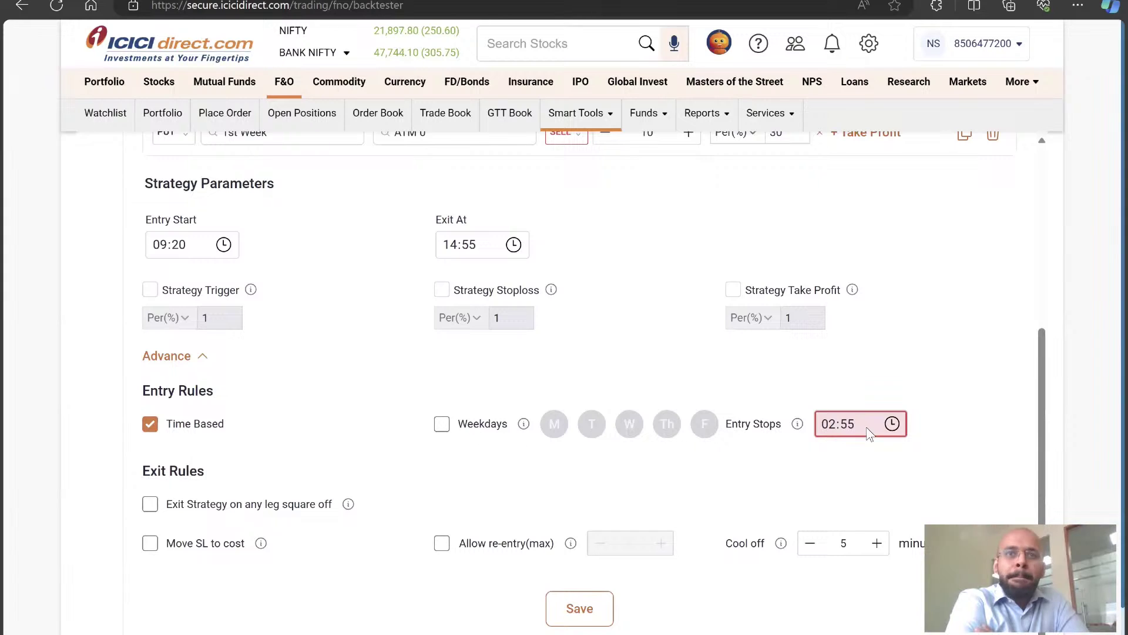
pyautogui.click(442, 424)
pyautogui.click(567, 435)
pyautogui.click(630, 429)
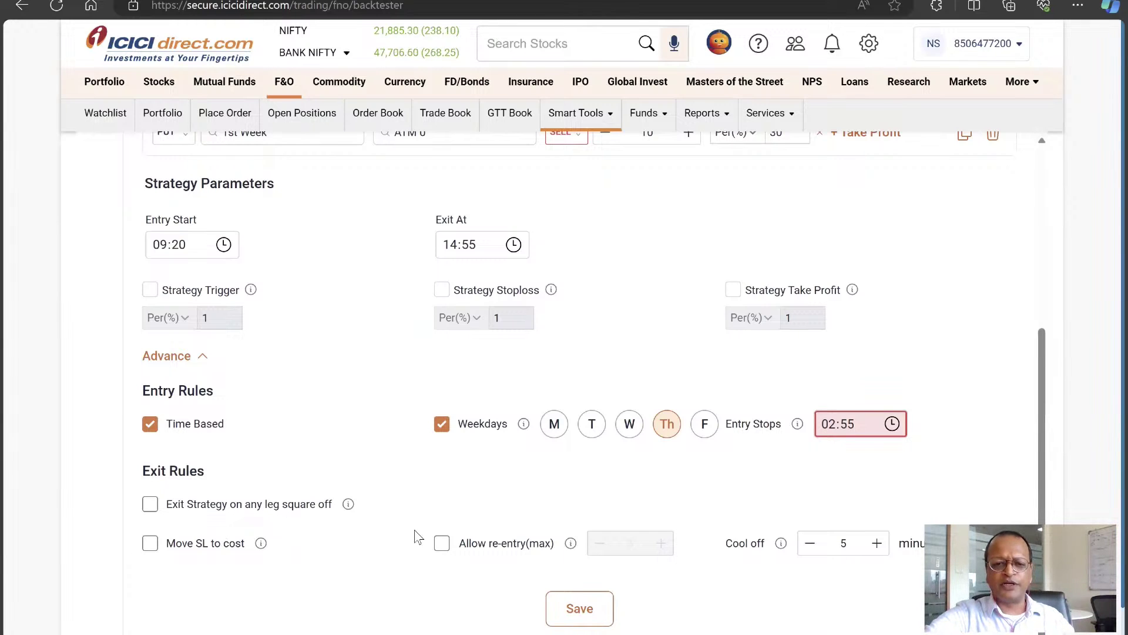
# - After the Backtest validation error, change the Entry Stops hour to 14 for 14:55
pyautogui.scroll(5, 591, 493)
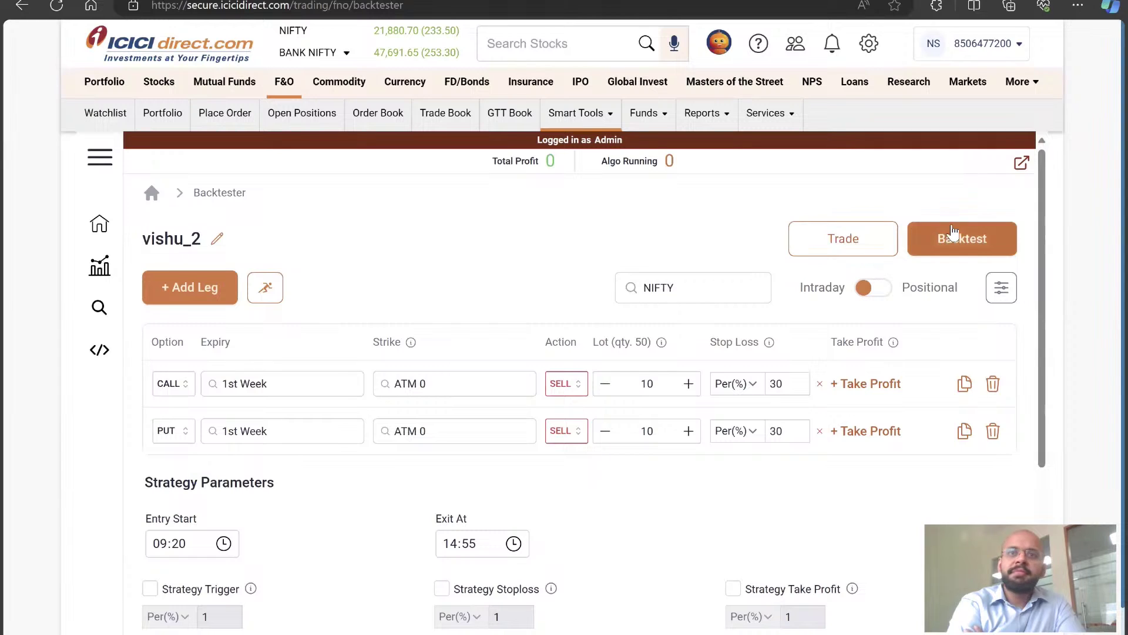
pyautogui.click(950, 246)
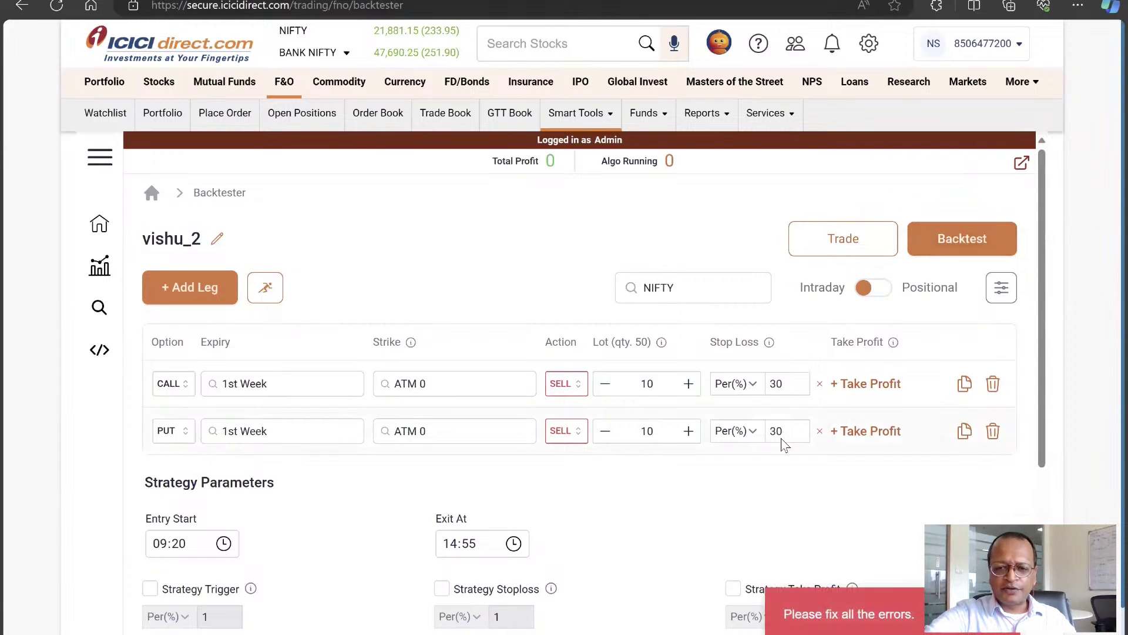
pyautogui.scroll(-3, 783, 445)
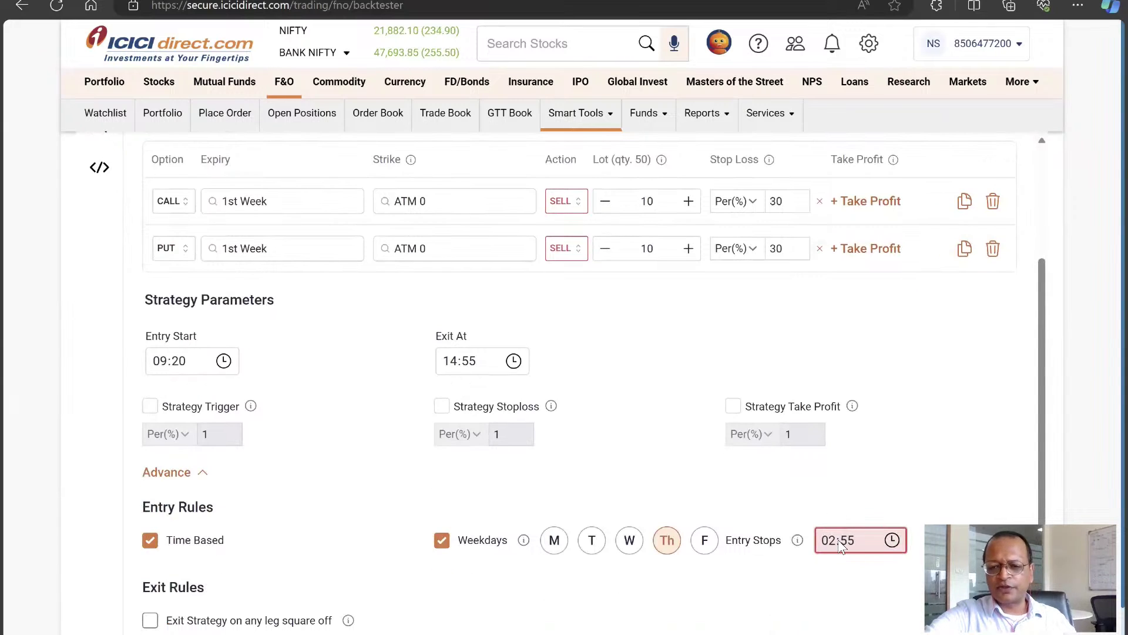
pyautogui.click(840, 542)
pyautogui.write('14')
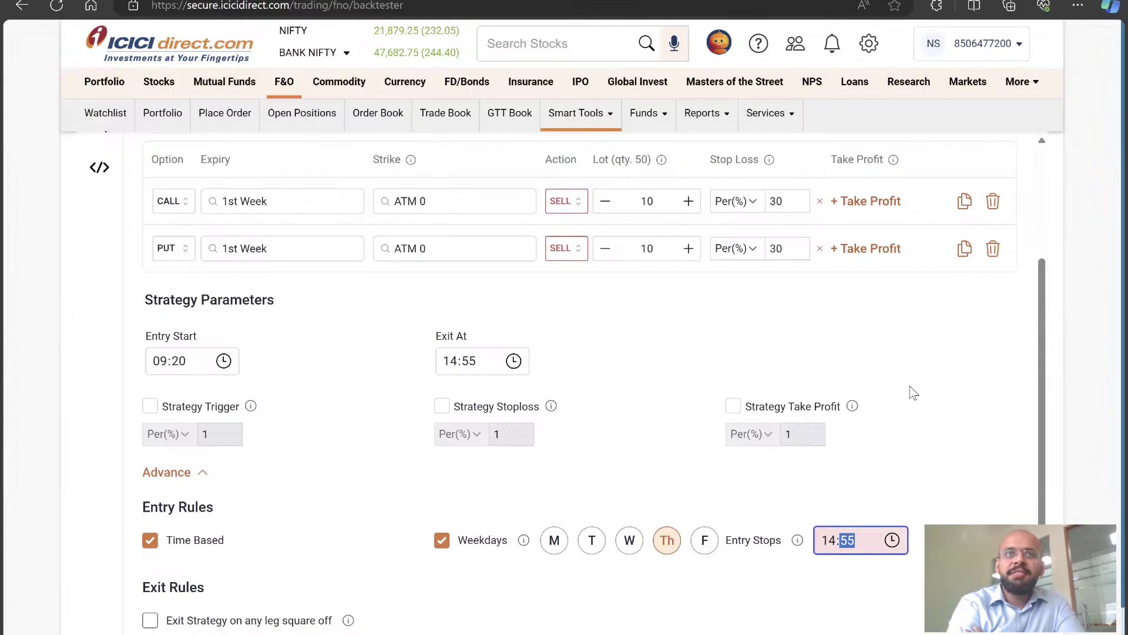
pyautogui.click(913, 392)
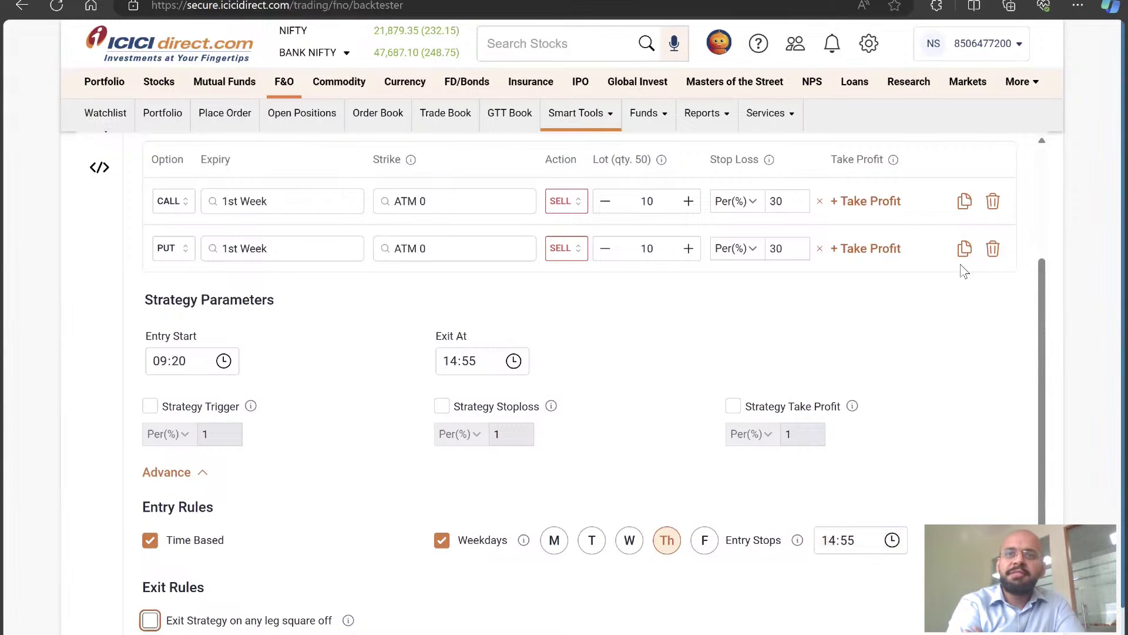
# - Open the vishu_2 backtest page with the Backtest button
pyautogui.scroll(3, 960, 263)
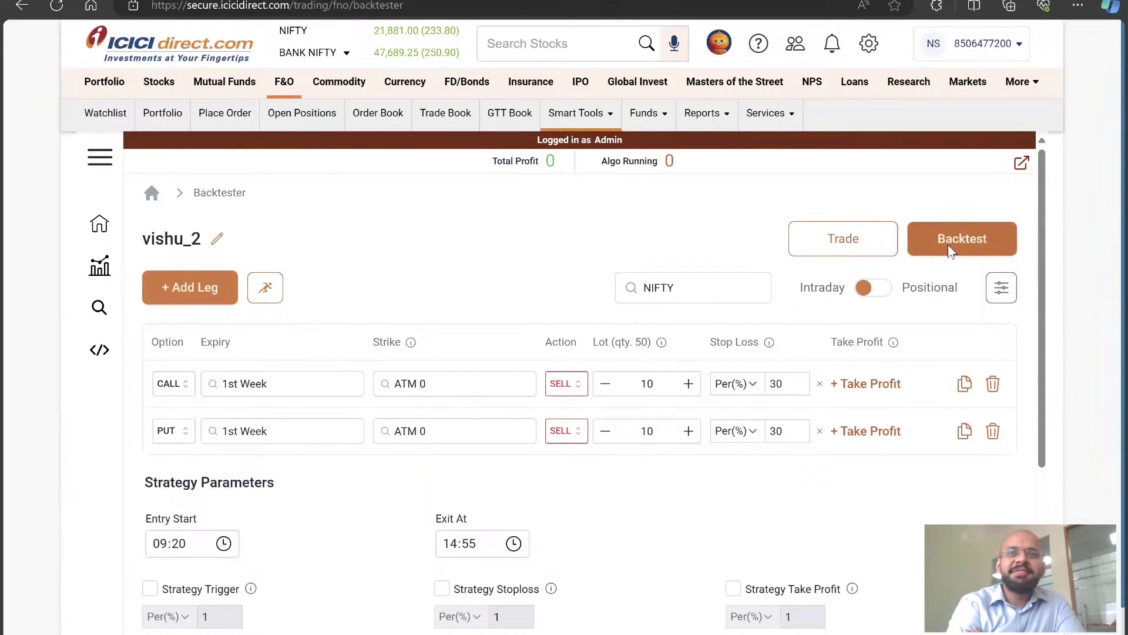
pyautogui.rightClick(964, 246)
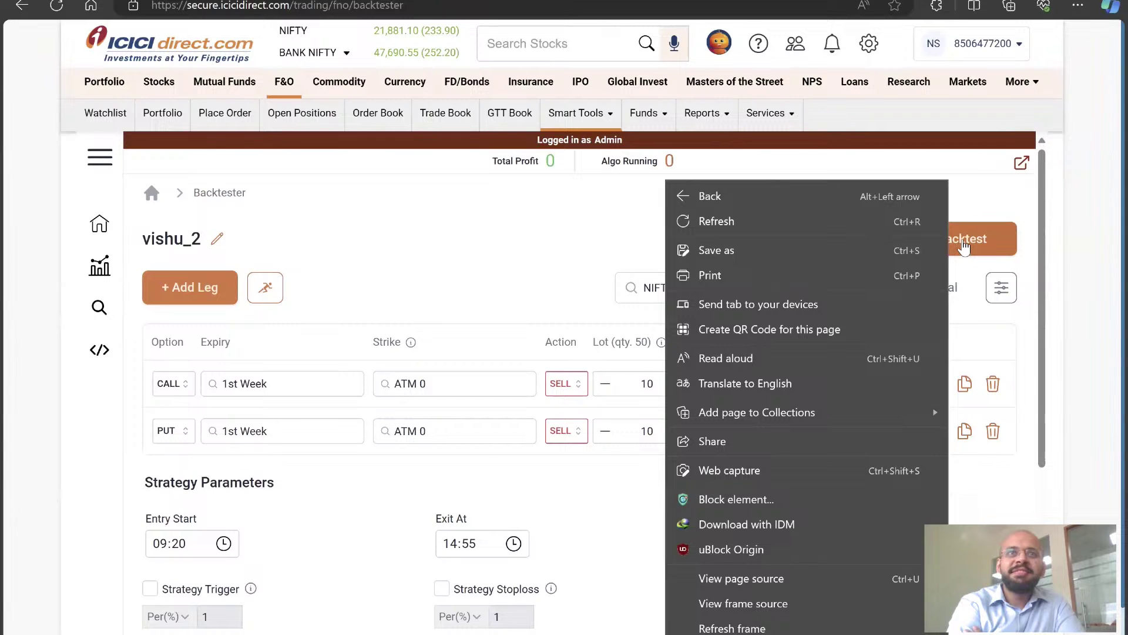
pyautogui.click(964, 246)
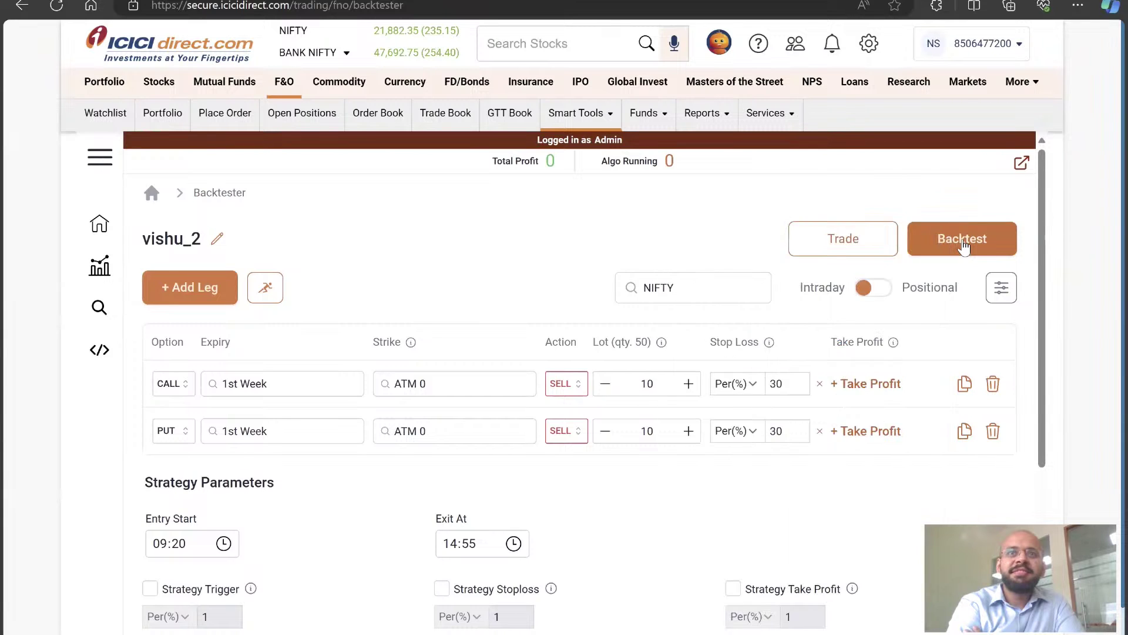
pyautogui.click(964, 246)
# - Change the backtest start date to 01-01-2023
pyautogui.scroll(-1, 376, 378)
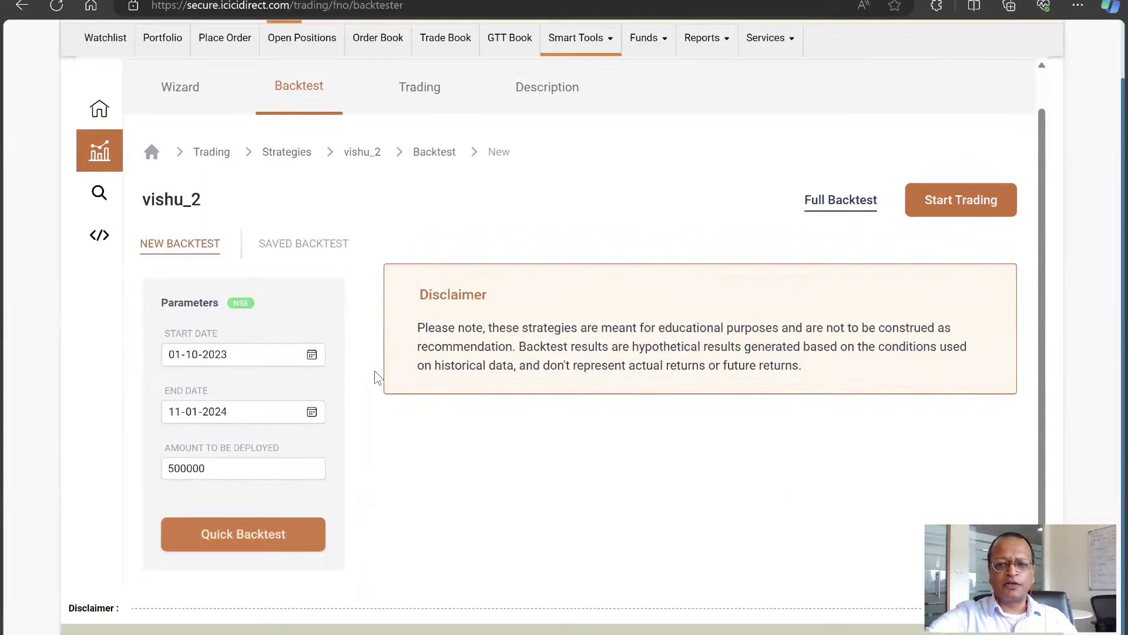
pyautogui.click(254, 368)
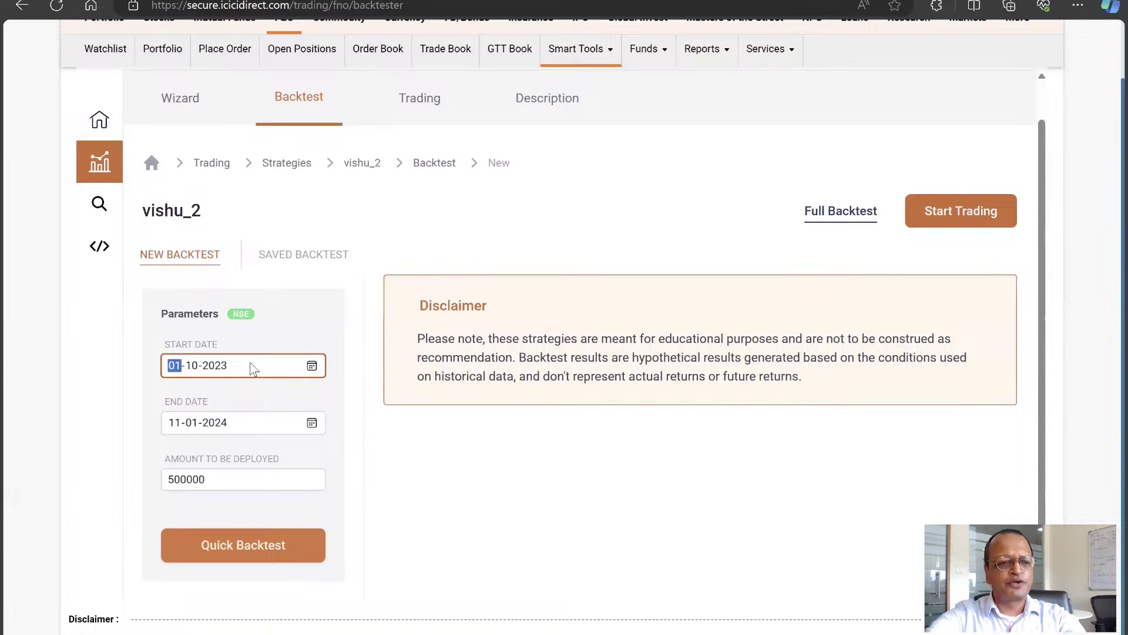
pyautogui.press('Right')
pyautogui.write('01')
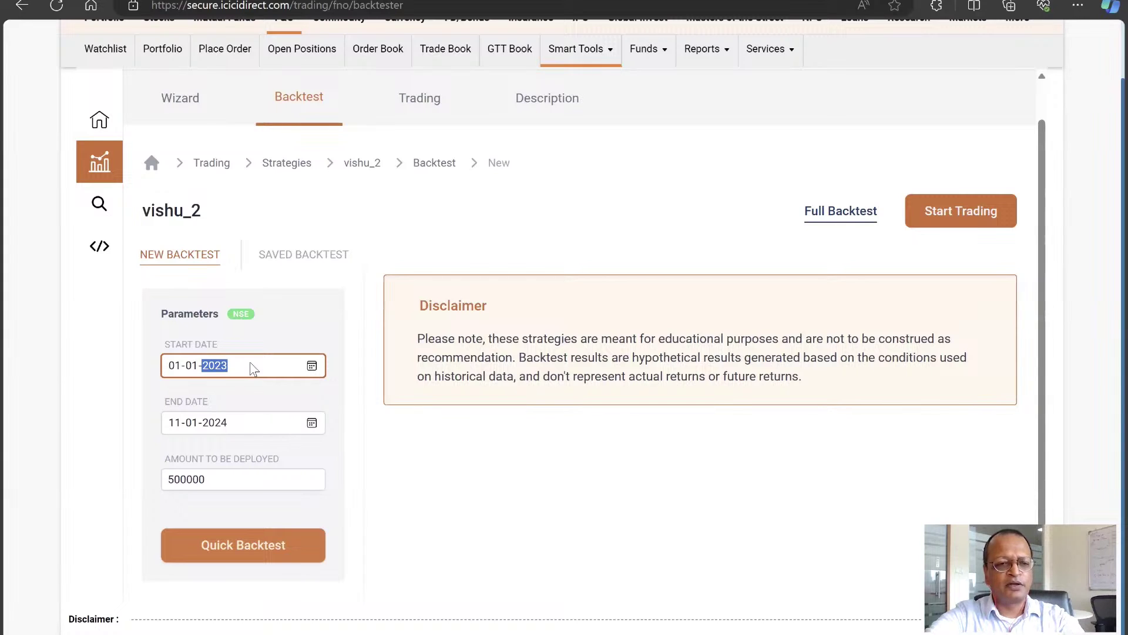
pyautogui.press('Tab')
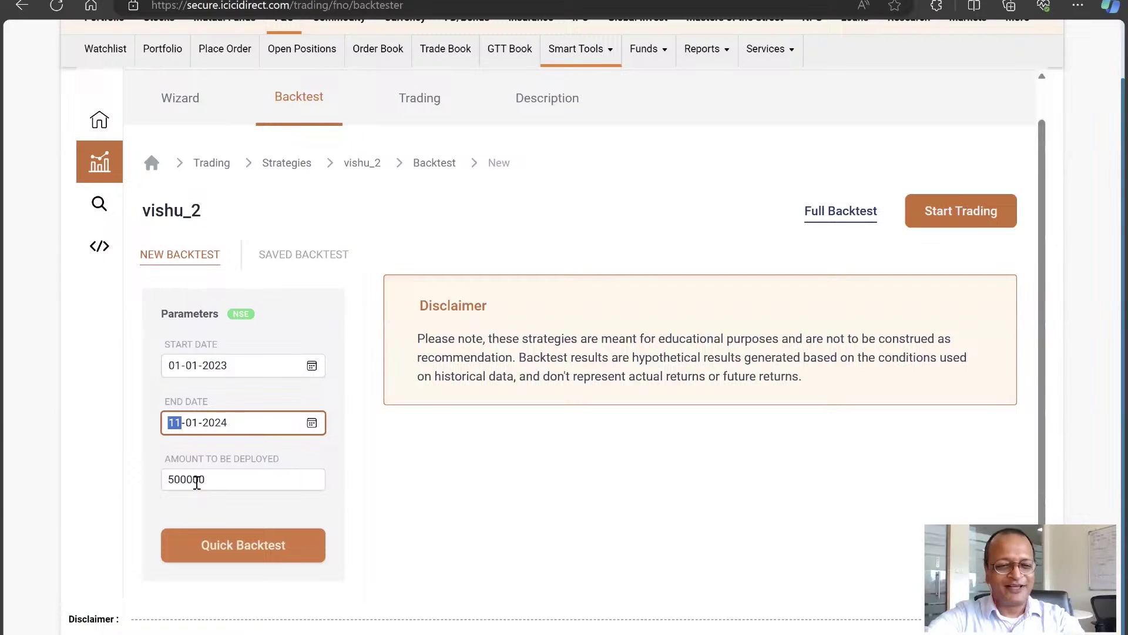
# - Raise the amount to deploy to 1000000 and start a Quick Backtest
pyautogui.click(197, 481)
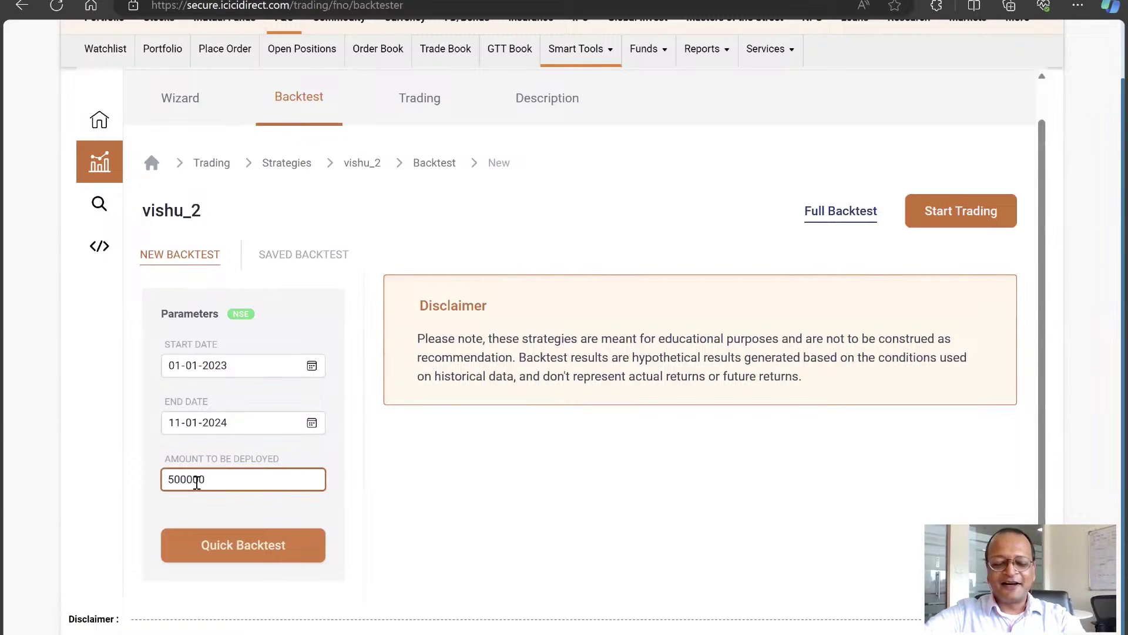
pyautogui.hotkey('shift', 'Right')
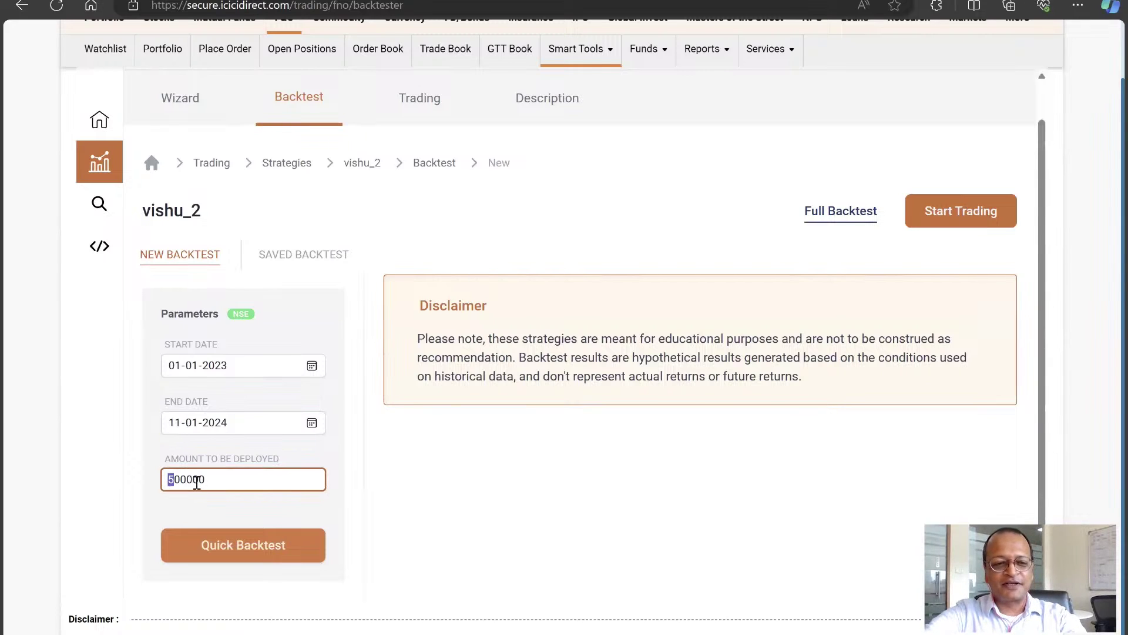
pyautogui.write('10')
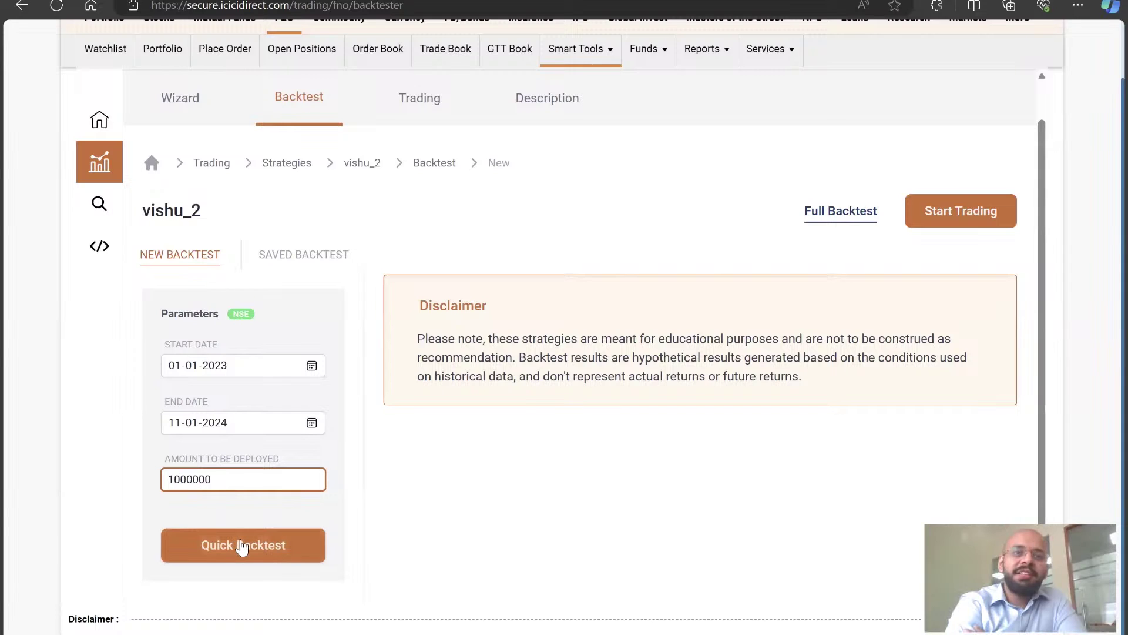
pyautogui.click(241, 546)
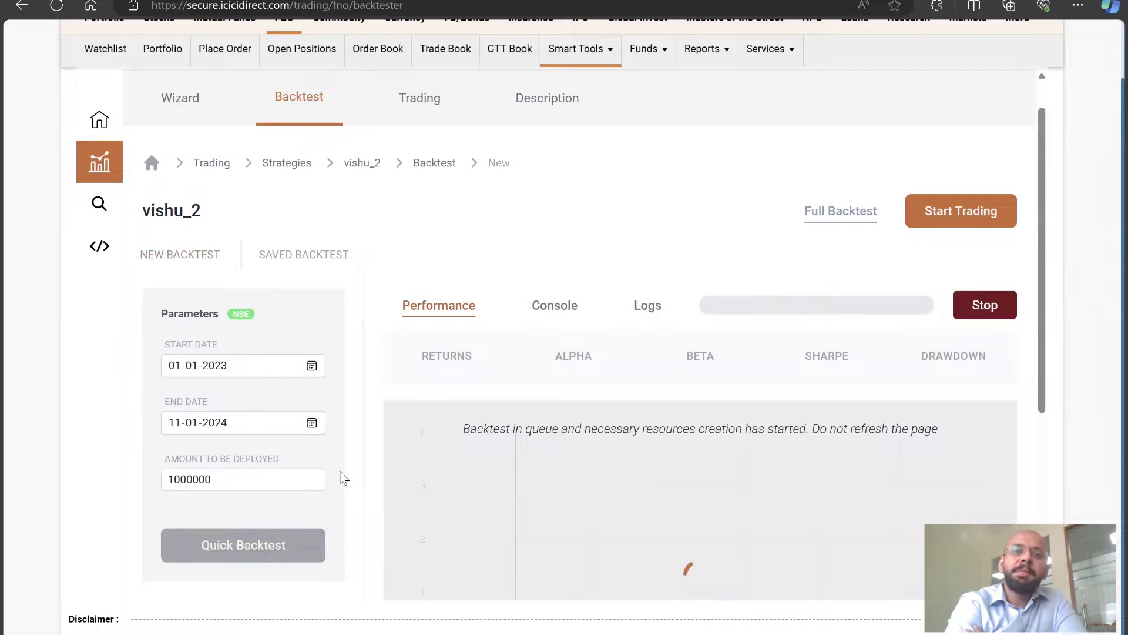
# - Scroll down to the Performance panel to watch the quick backtest progress
pyautogui.scroll(-2, 364, 463)
pyautogui.scroll(-1, 364, 462)
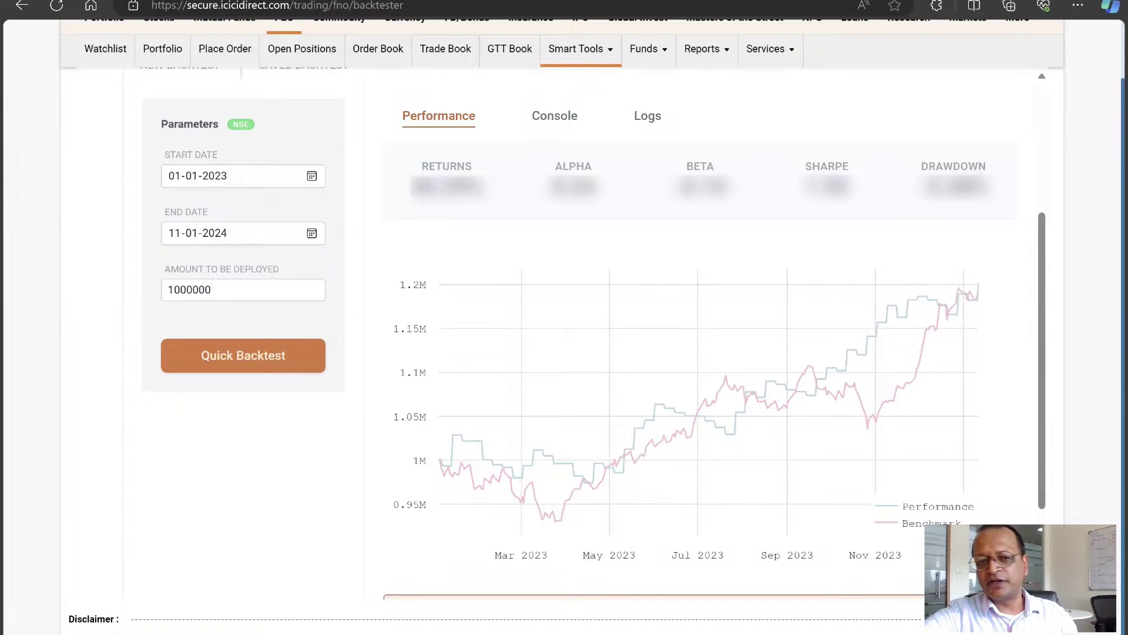
pyautogui.moveTo(531, 210); pyautogui.dragTo(423, 164)
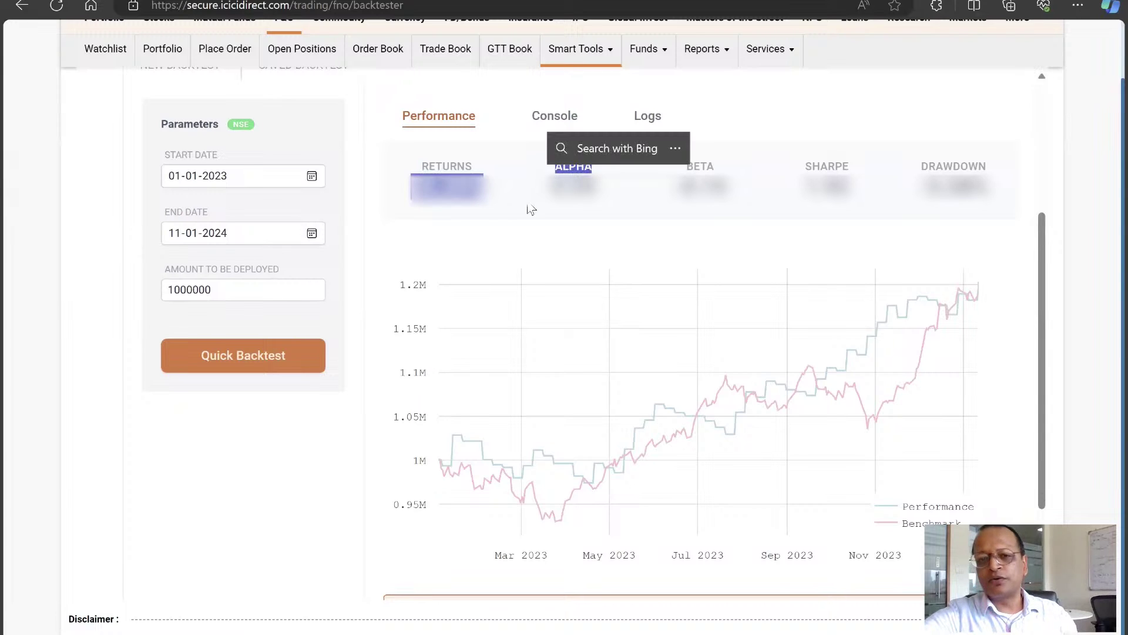
pyautogui.click(531, 209)
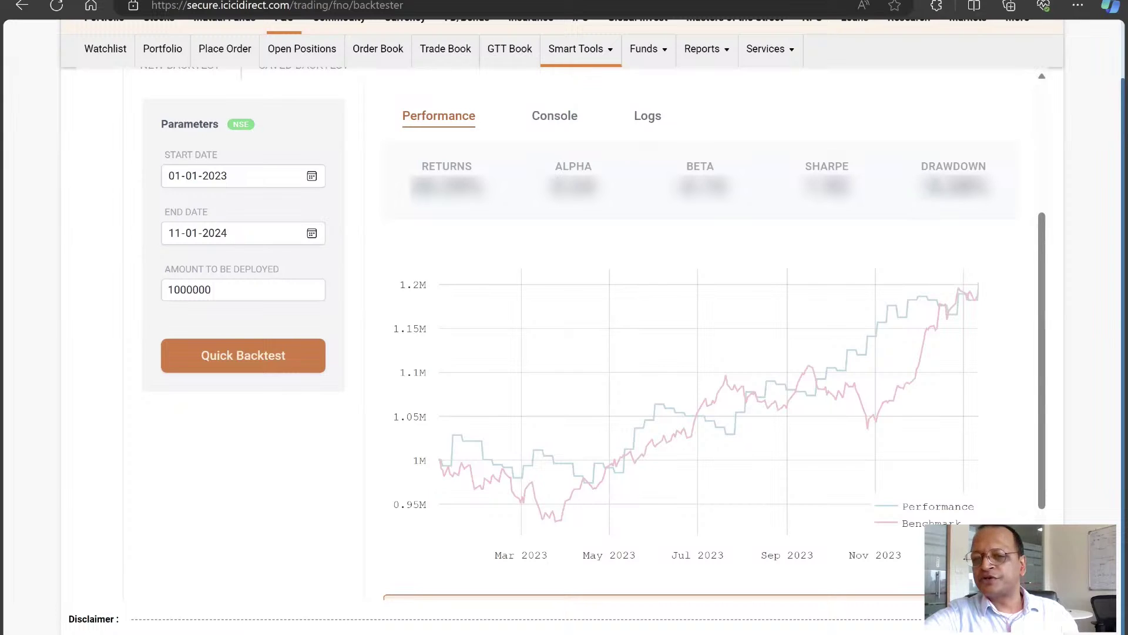
pyautogui.moveTo(914, 187); pyautogui.dragTo(998, 192)
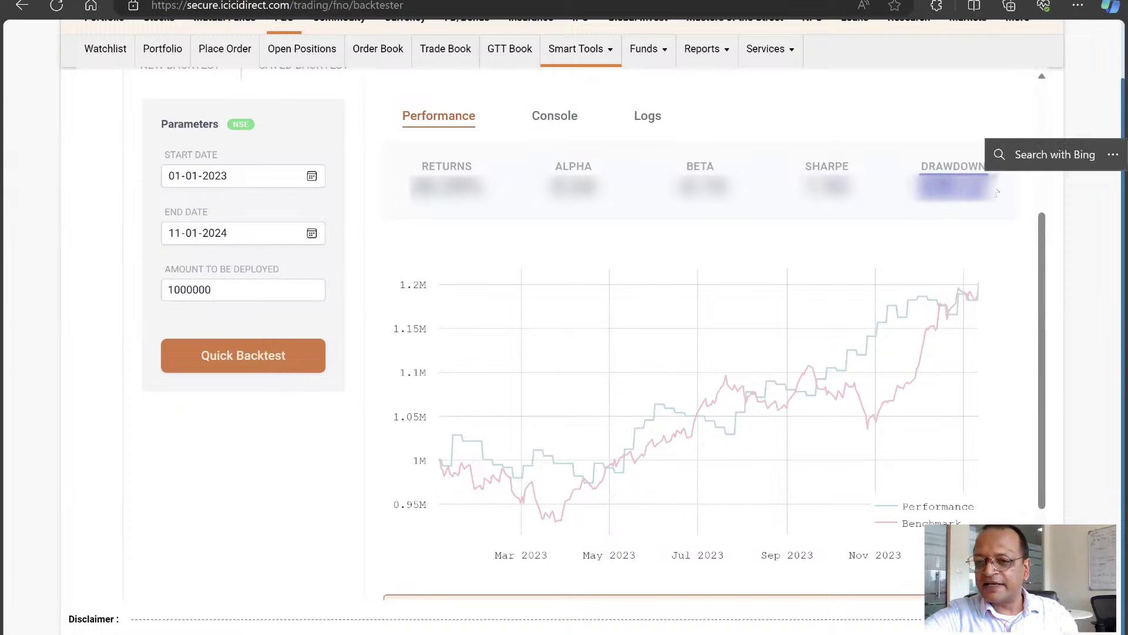
pyautogui.click(998, 192)
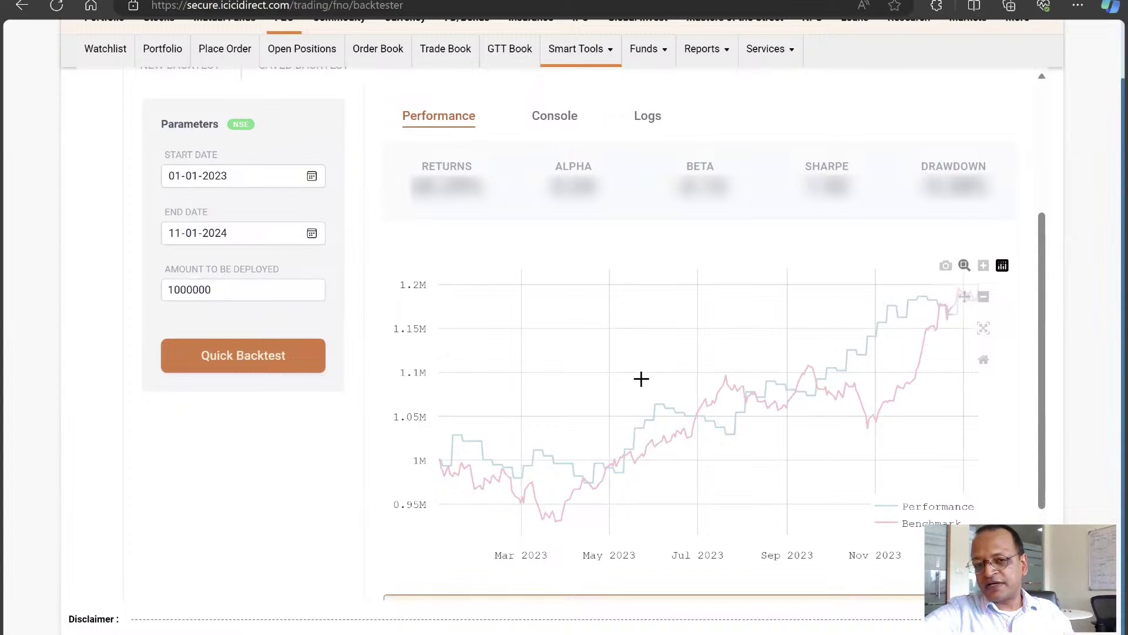
pyautogui.scroll(2, 641, 379)
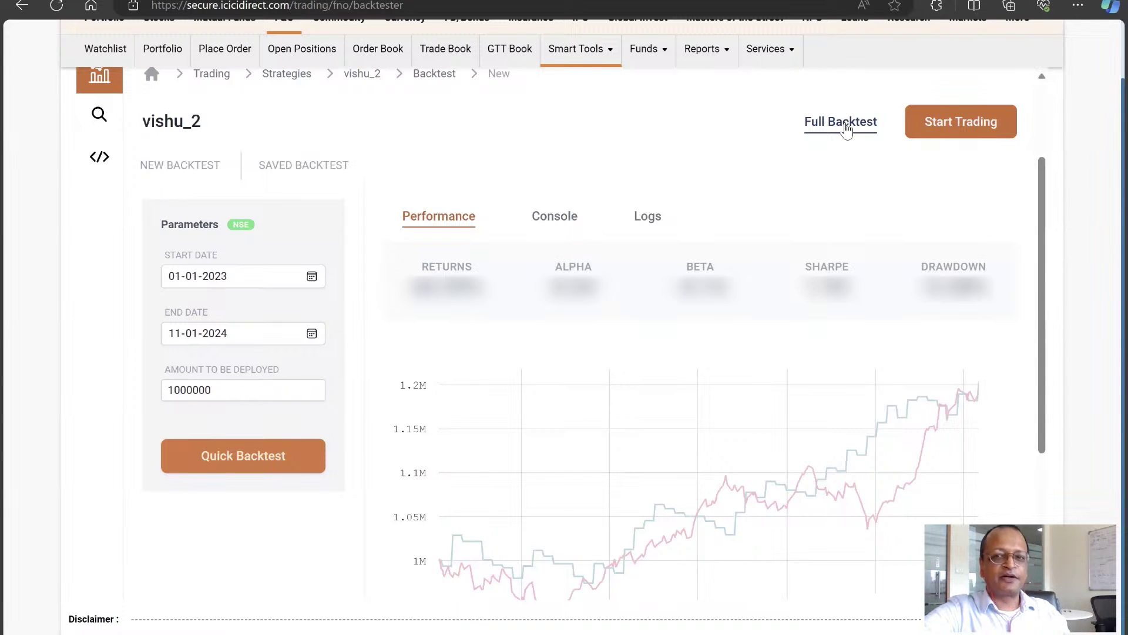
# - Run a full backtest of vishu_2 and view it in the Saved Backtest list
pyautogui.click(846, 126)
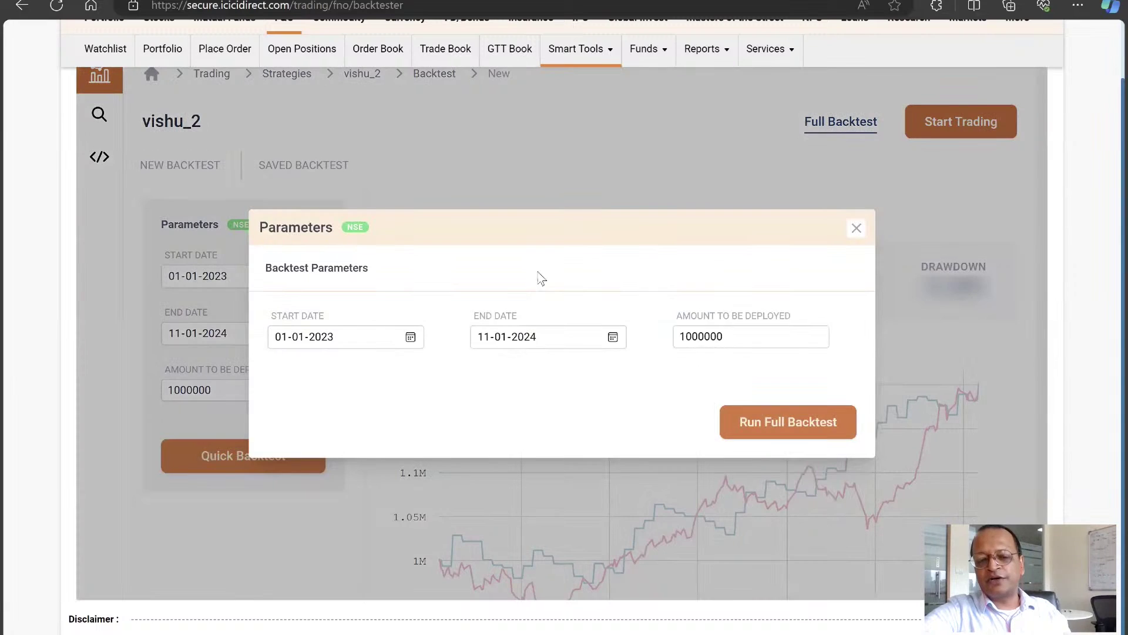
pyautogui.click(790, 424)
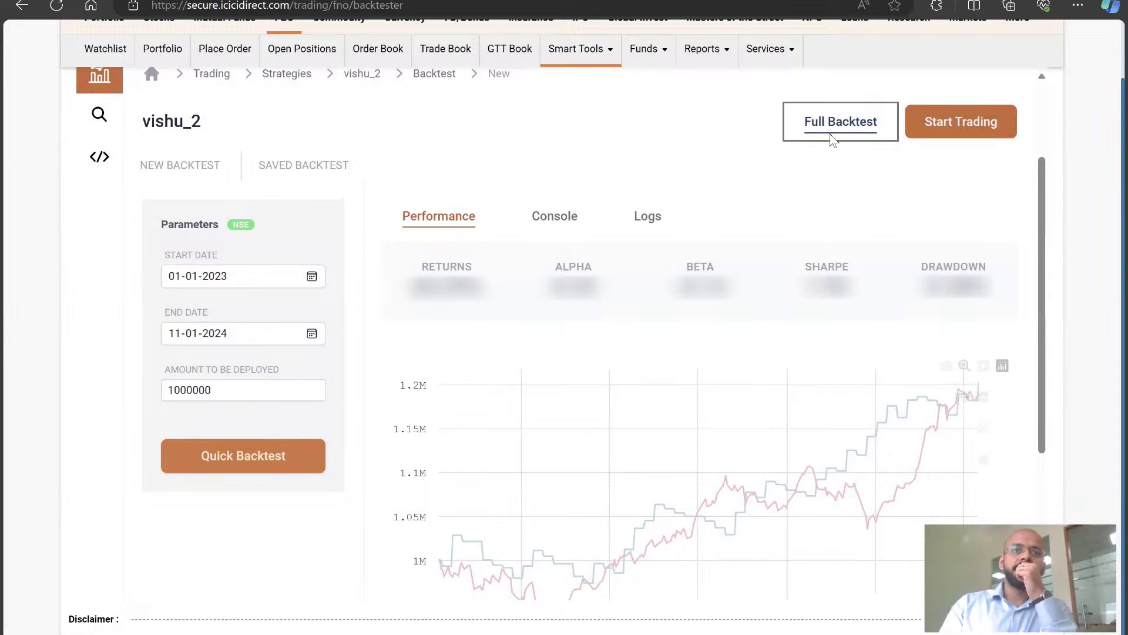
pyautogui.click(835, 122)
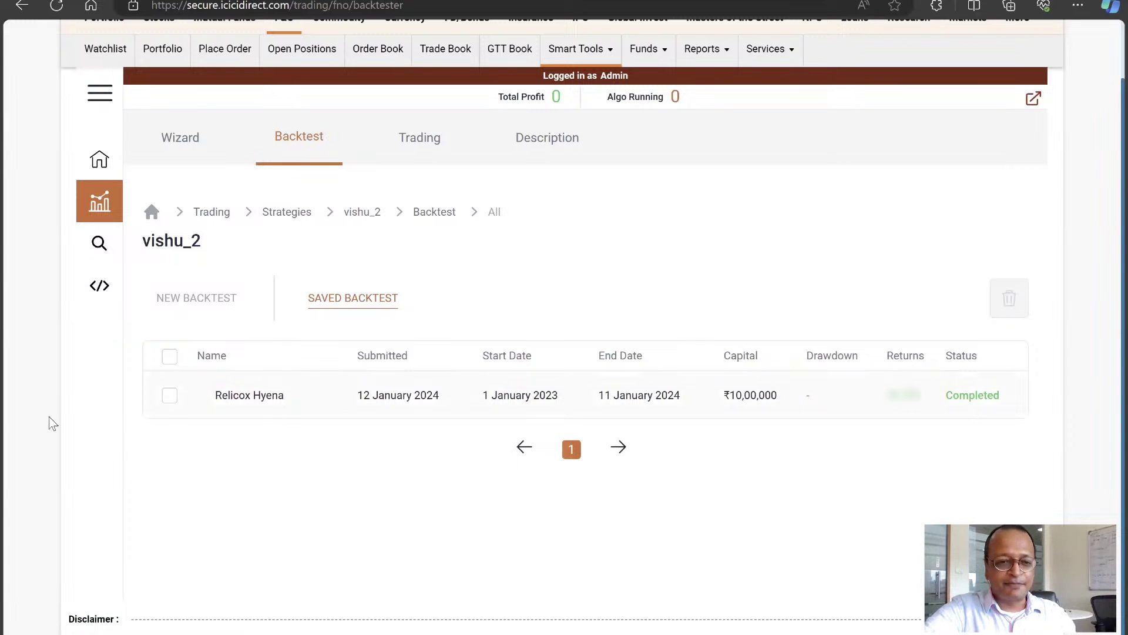
pyautogui.click(267, 397)
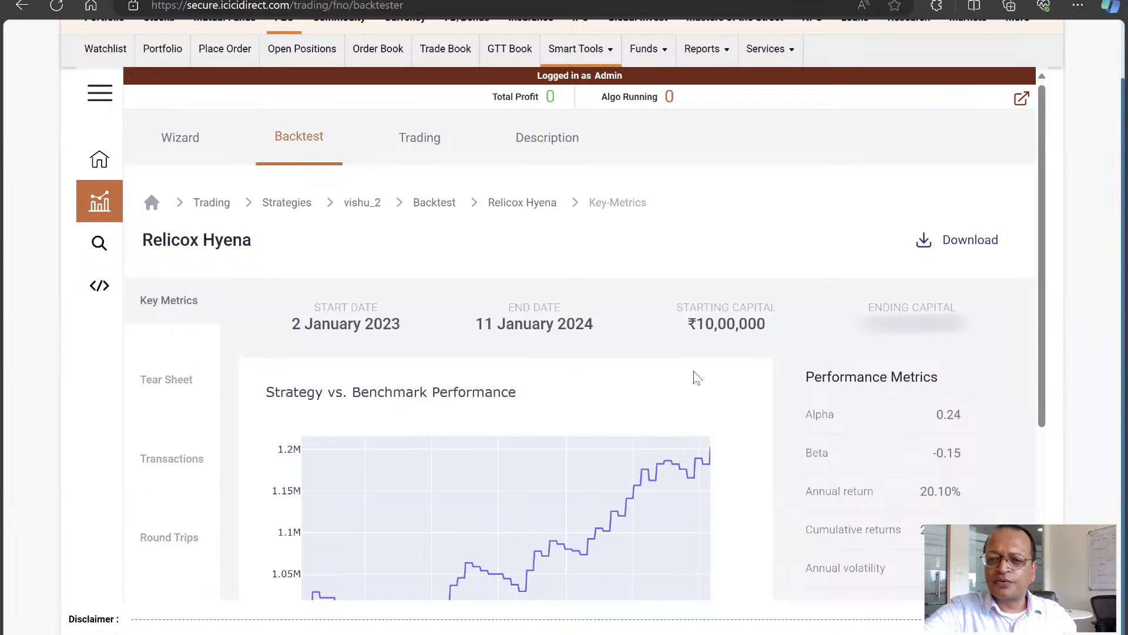
pyautogui.scroll(-2, 695, 378)
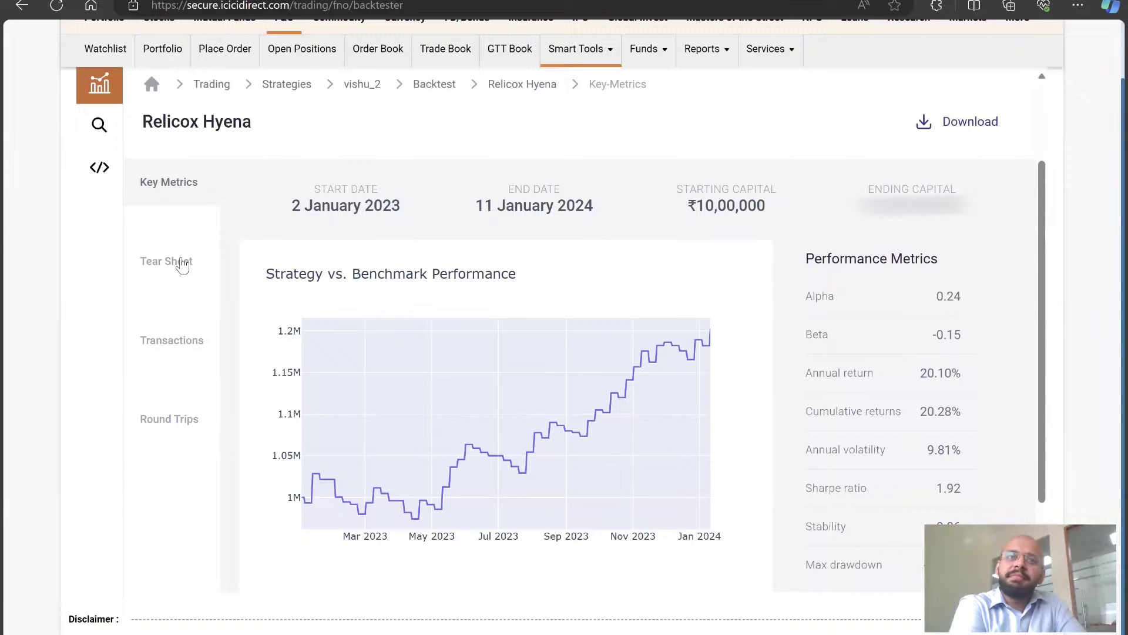
pyautogui.scroll(-1, 443, 239)
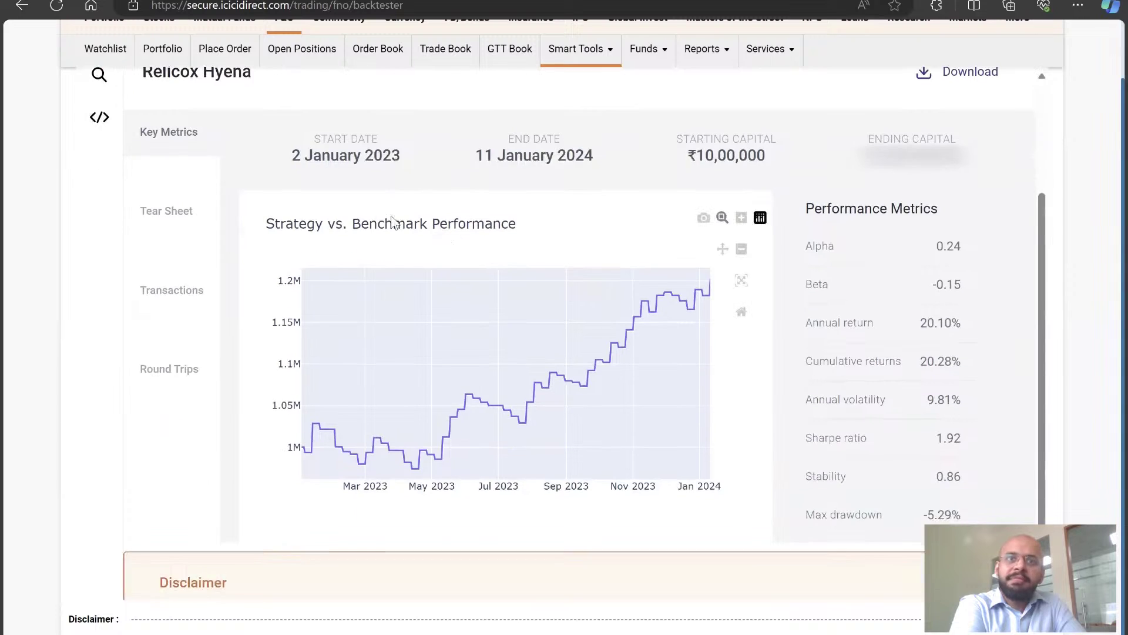
# - In the Tear Sheet, plot pnls, then net_leverage, against the strategy value
pyautogui.click(174, 213)
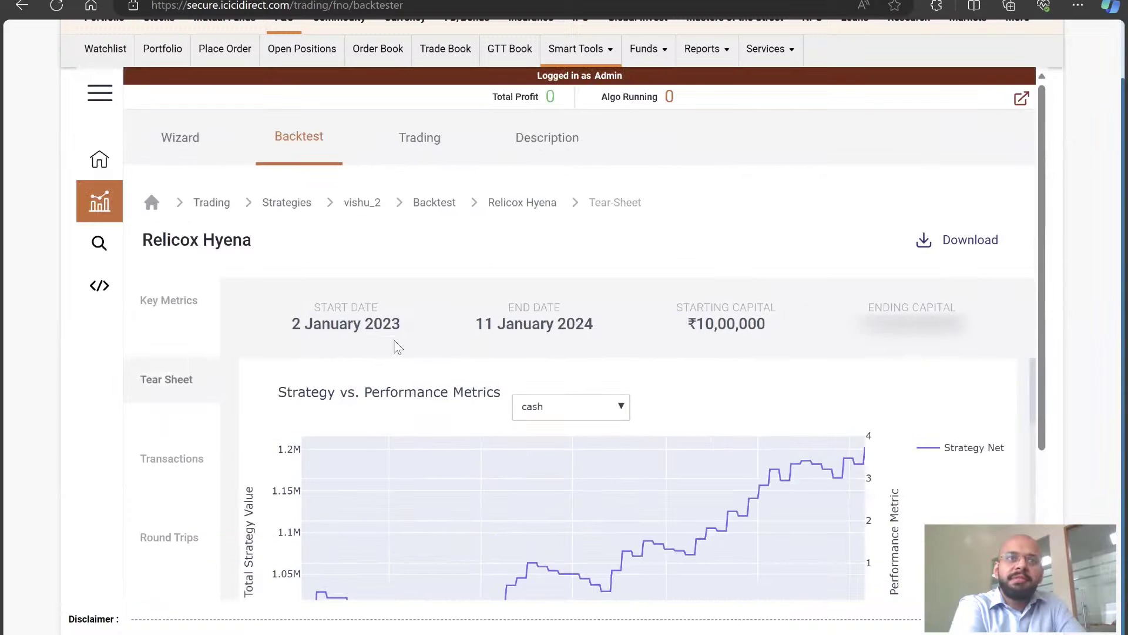
pyautogui.scroll(-2, 548, 283)
pyautogui.click(545, 284)
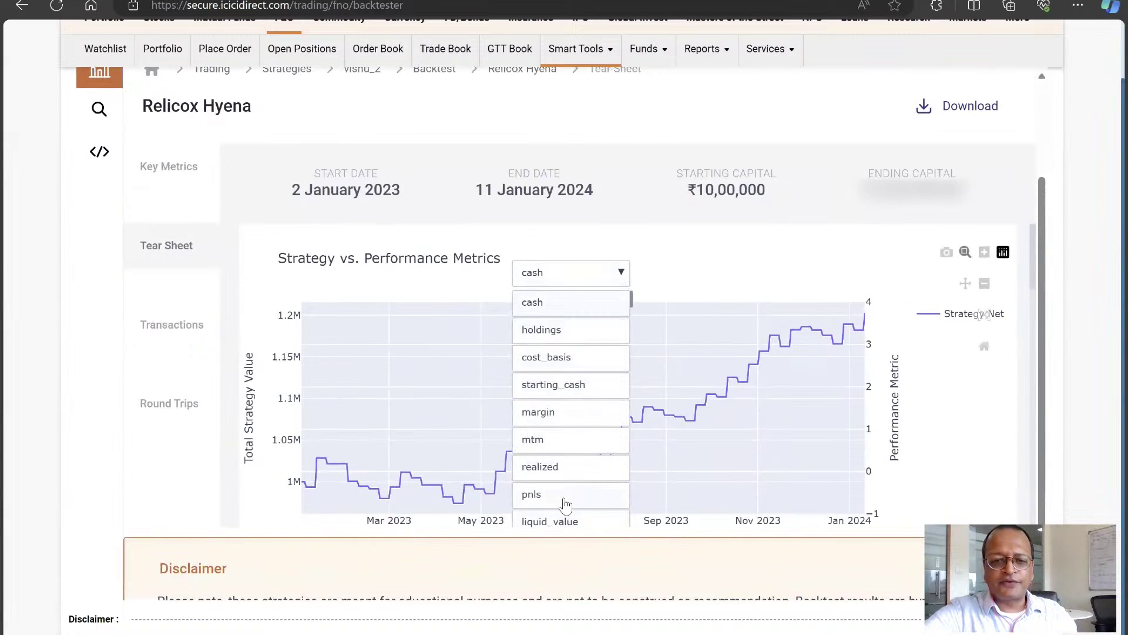
pyautogui.click(564, 497)
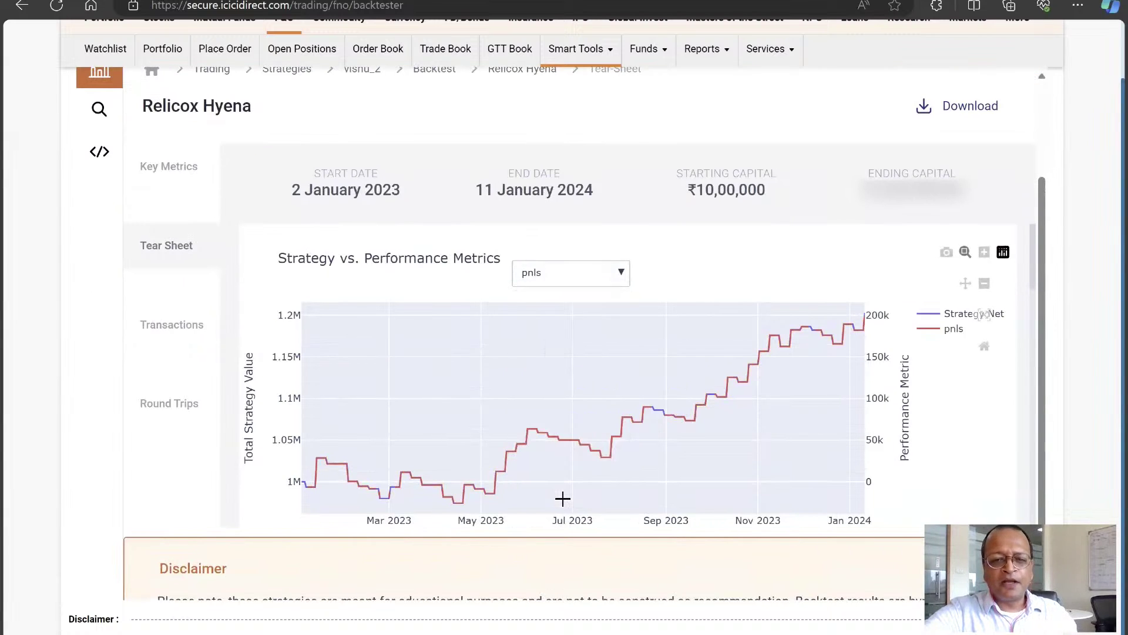
pyautogui.click(586, 279)
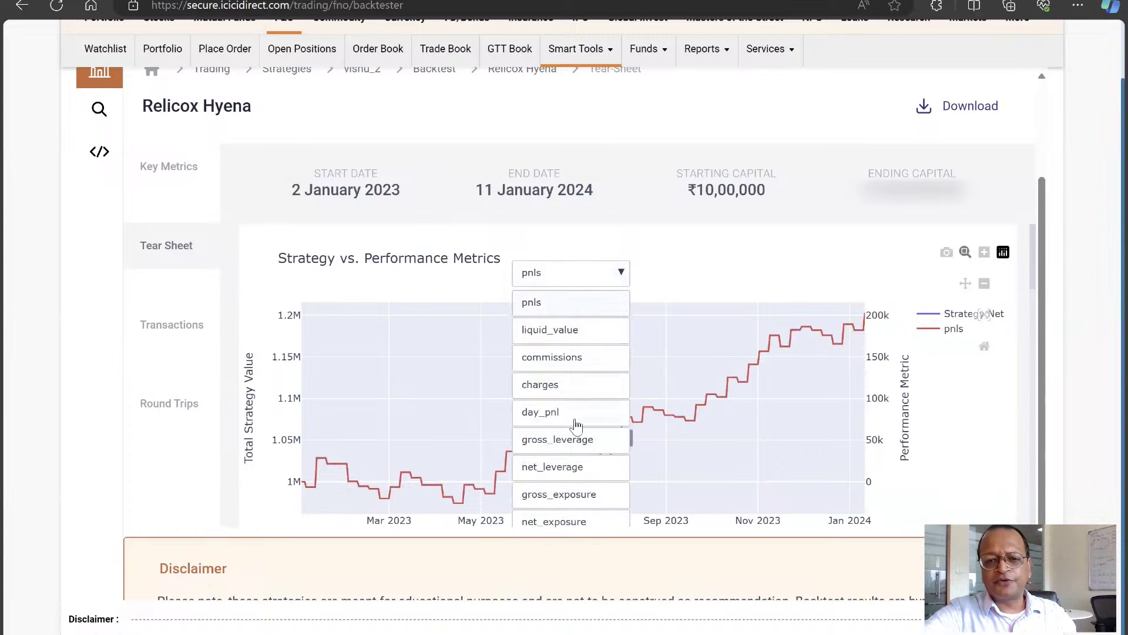
pyautogui.click(557, 474)
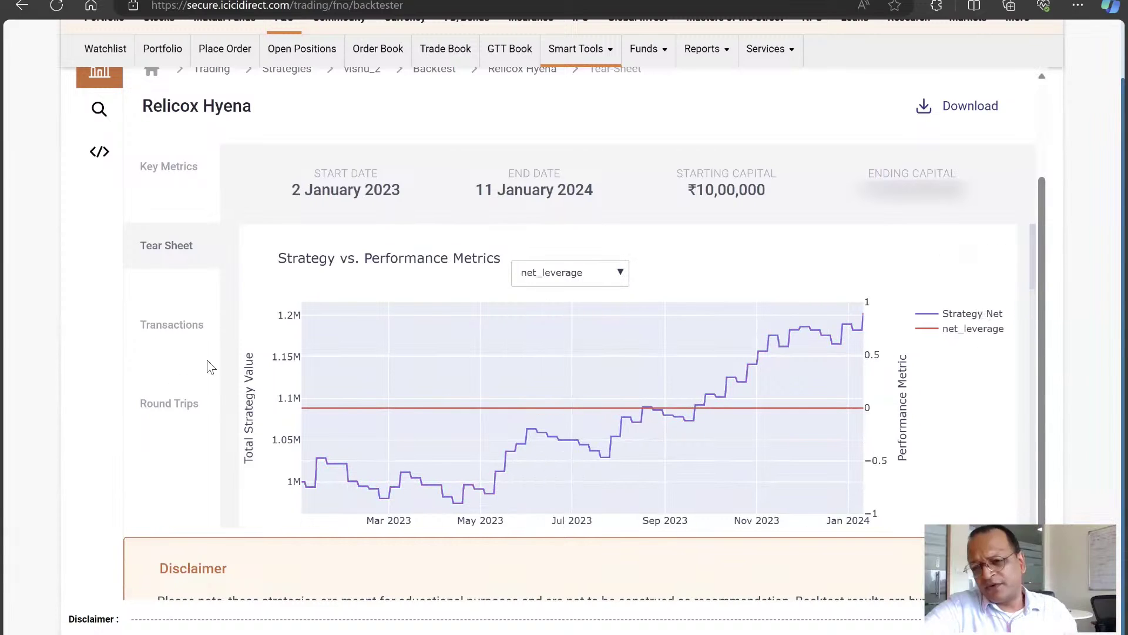
# - Check the distribution chart's metric options, keeping it on Algo returns
pyautogui.scroll(-4, 264, 360)
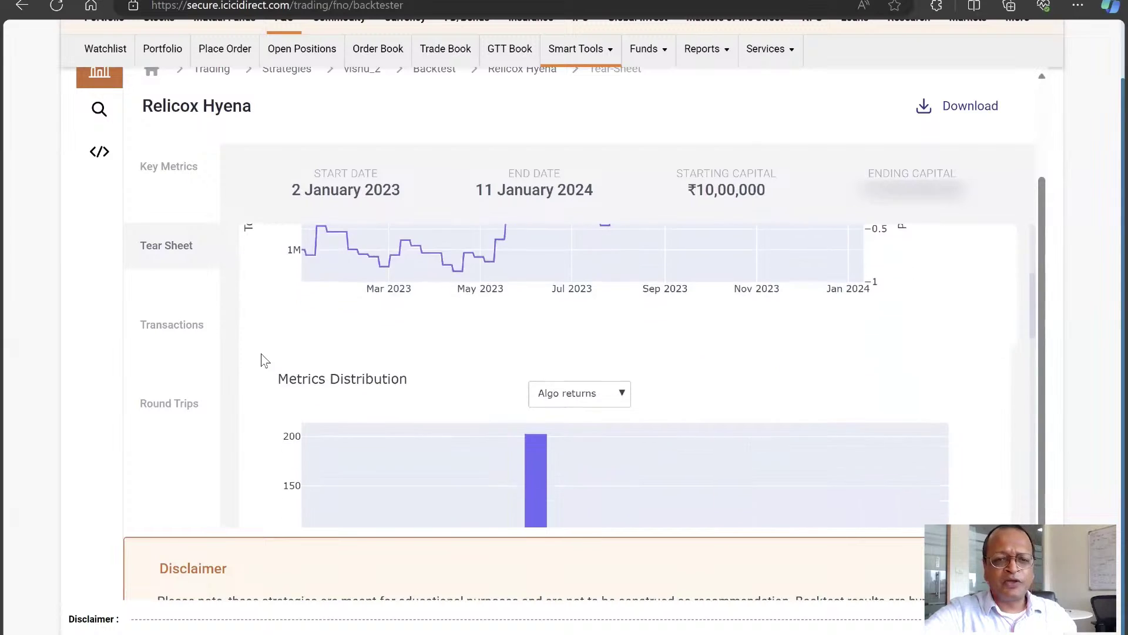
pyautogui.scroll(-2, 265, 360)
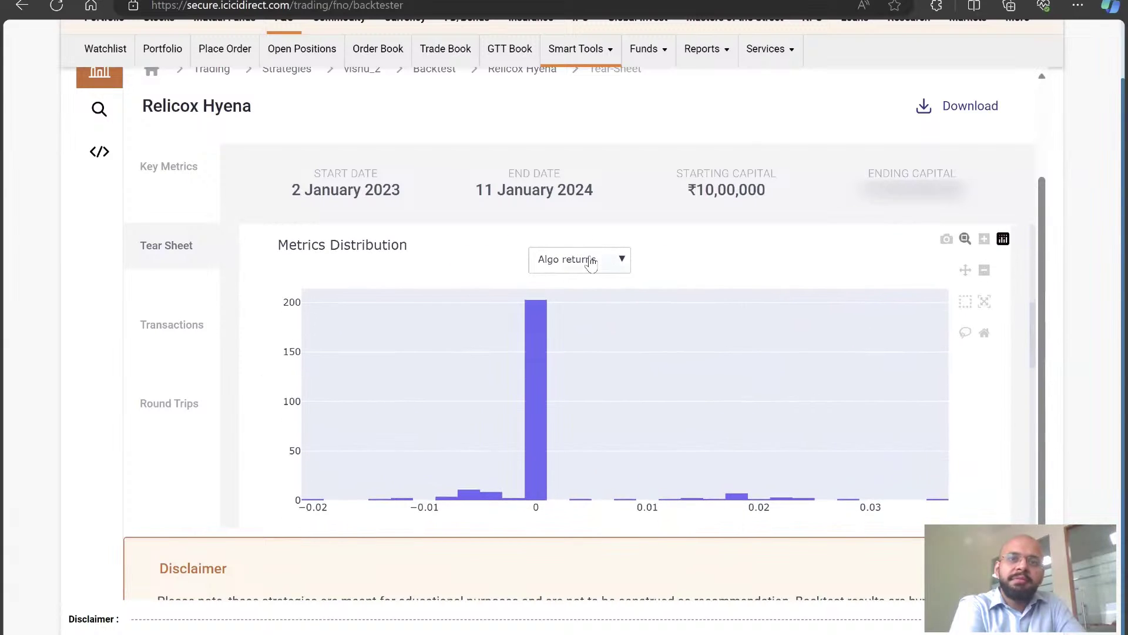
pyautogui.click(591, 264)
pyautogui.click(587, 260)
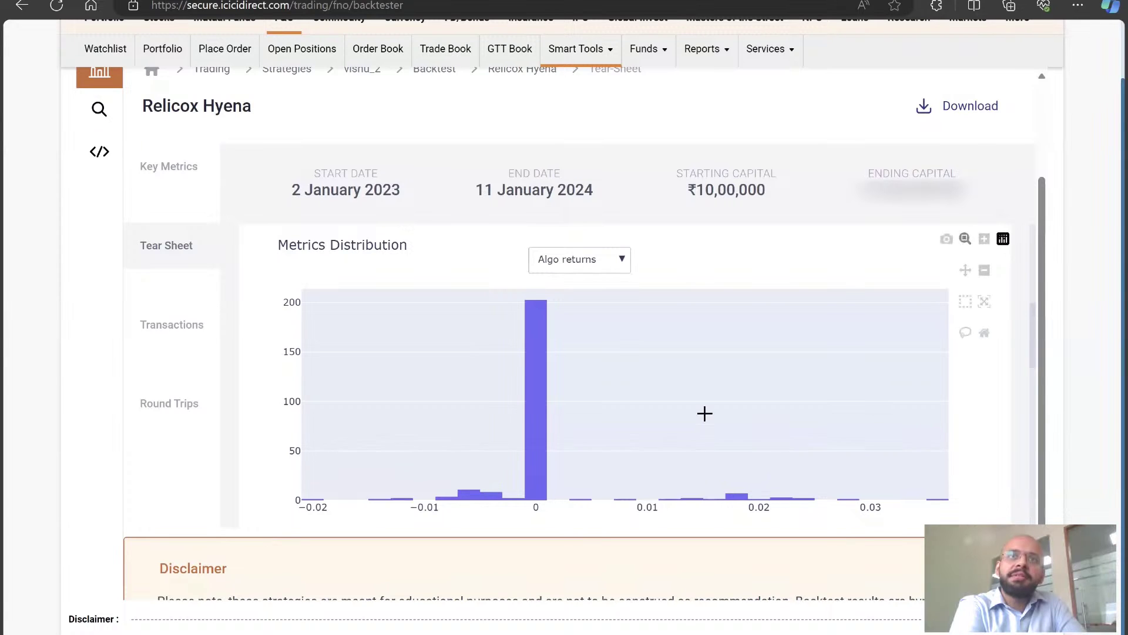
# - Read the 2023 Monthly Returns Heatmap: February worst near -4.1%, May best near 5.5%
pyautogui.scroll(-1, 704, 413)
pyautogui.scroll(-4, 704, 413)
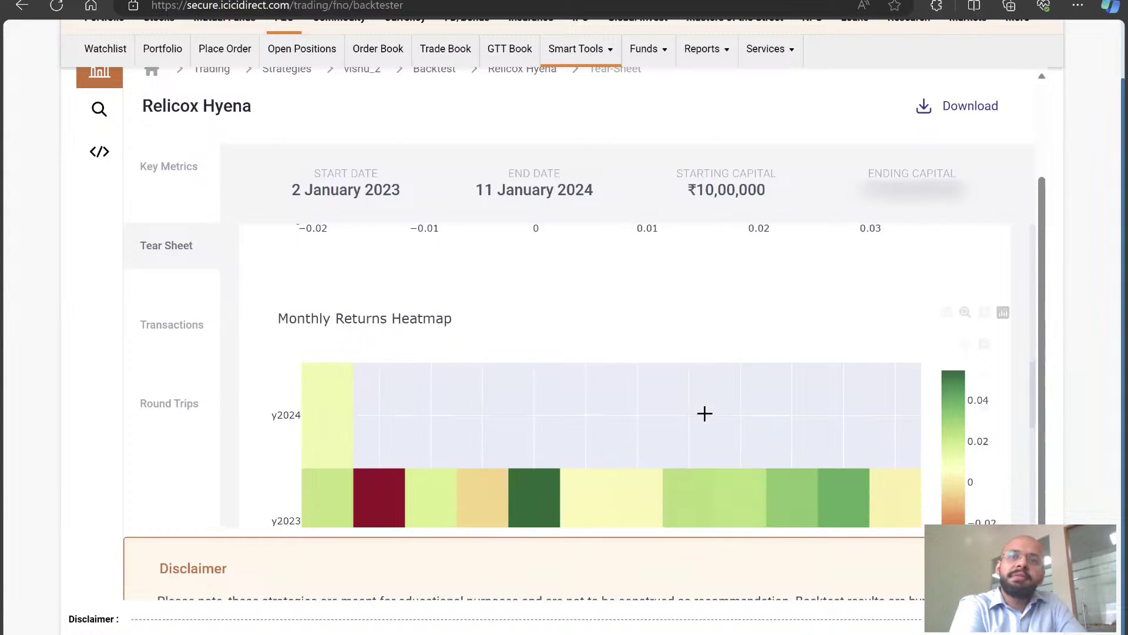
pyautogui.scroll(-2, 704, 413)
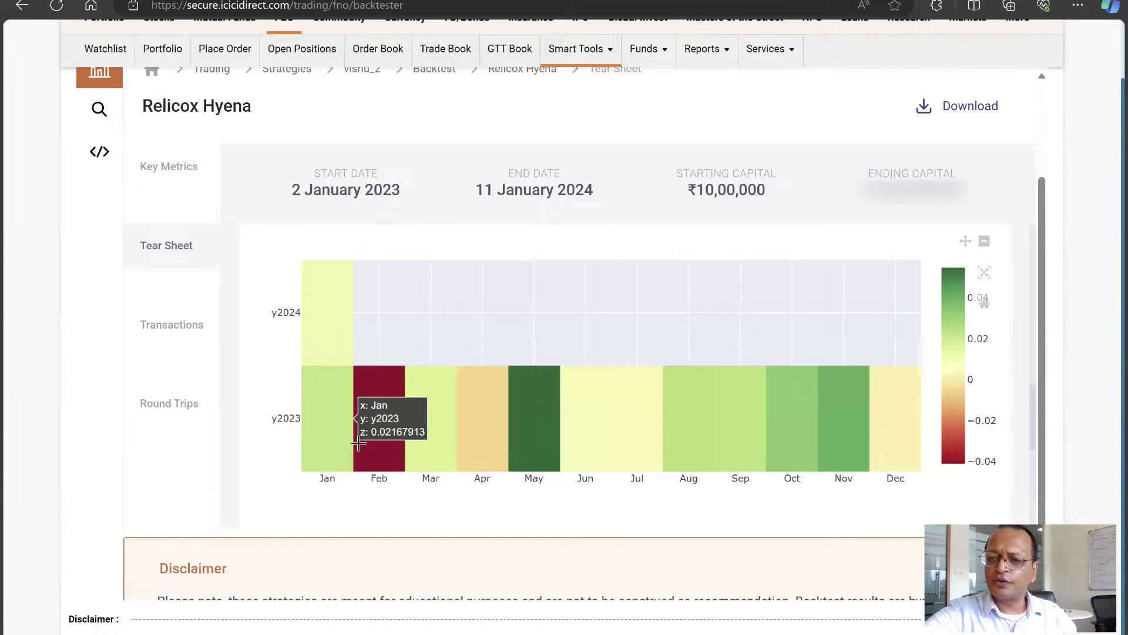
pyautogui.moveTo(375, 443)
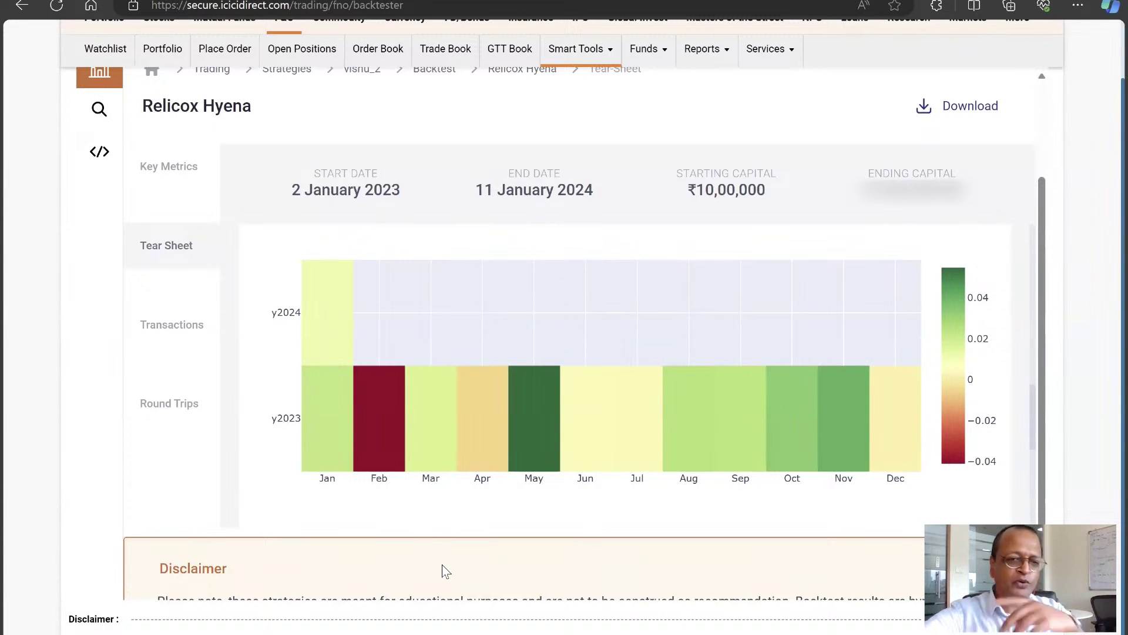
# - Scroll through the Per Trade Metrics table in the Relicox Hyena tear sheet
pyautogui.scroll(-1, 471, 504)
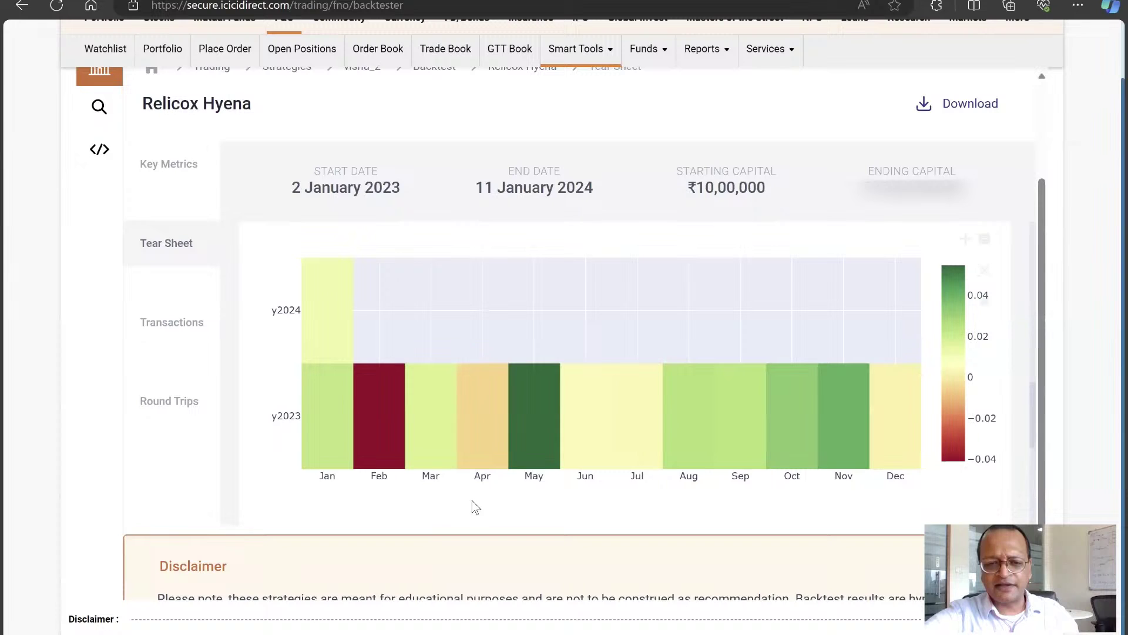
pyautogui.scroll(-4, 473, 503)
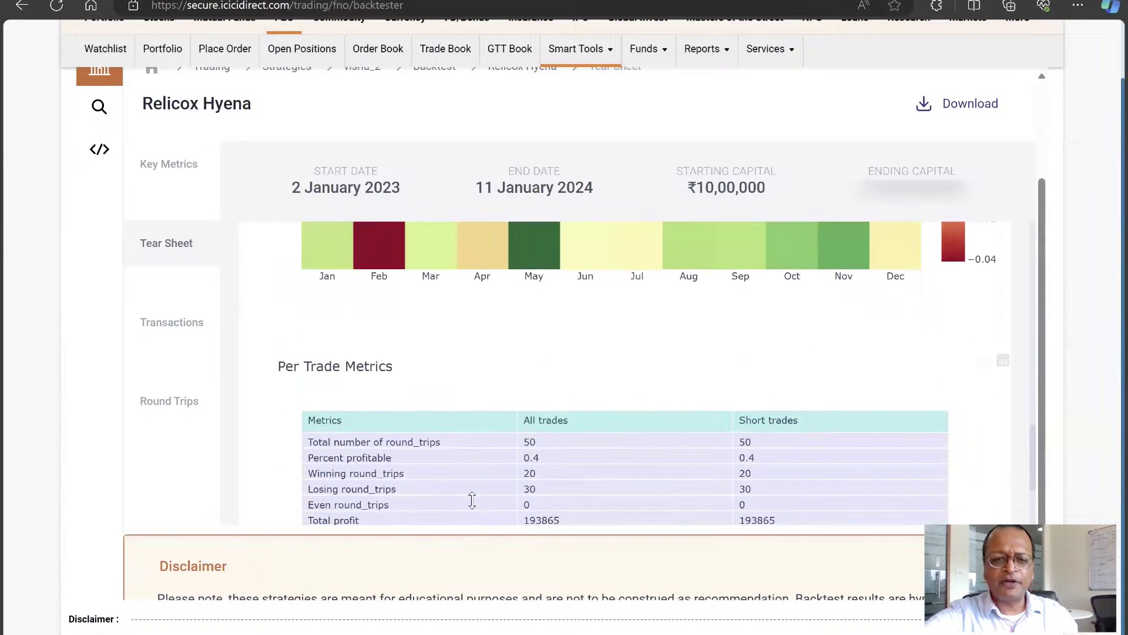
pyautogui.scroll(-2, 472, 500)
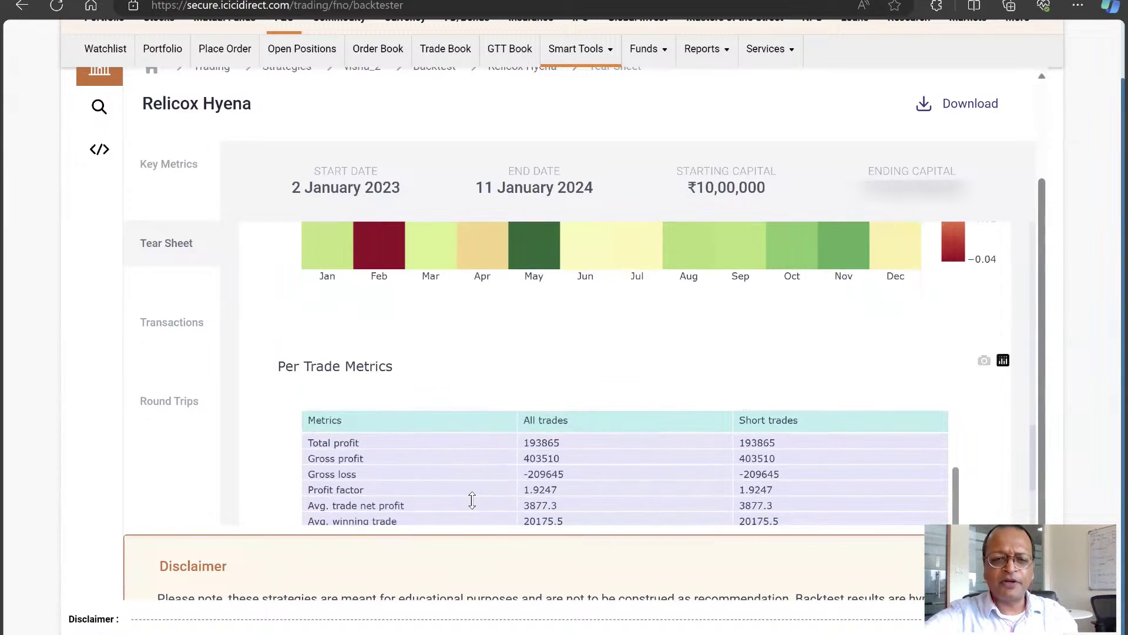
pyautogui.scroll(-3, 472, 500)
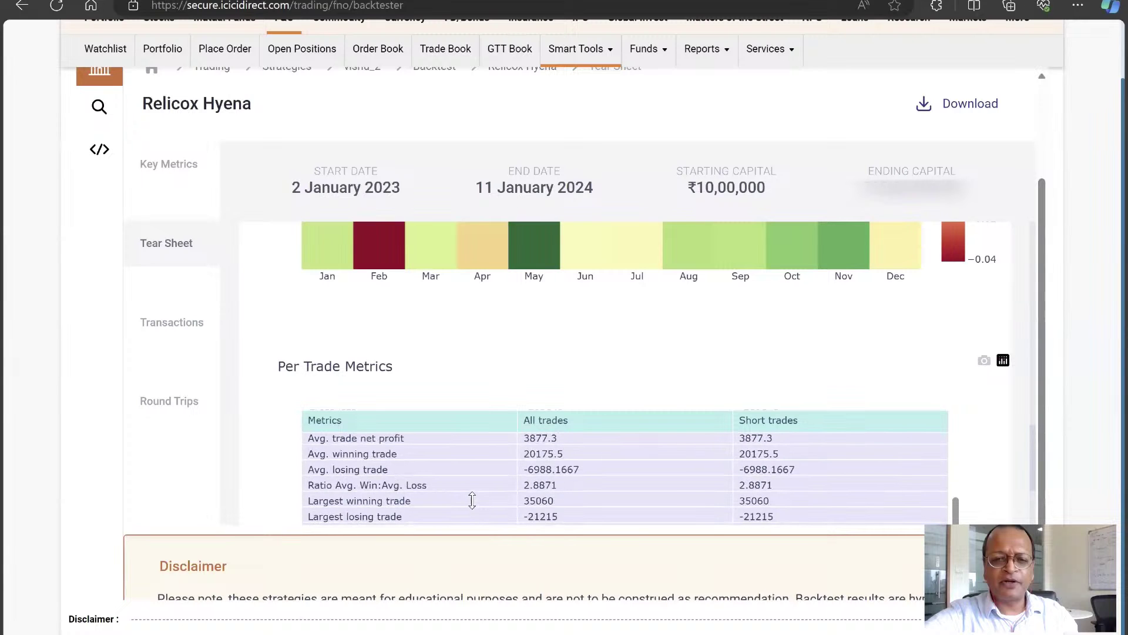
pyautogui.scroll(-1, 472, 500)
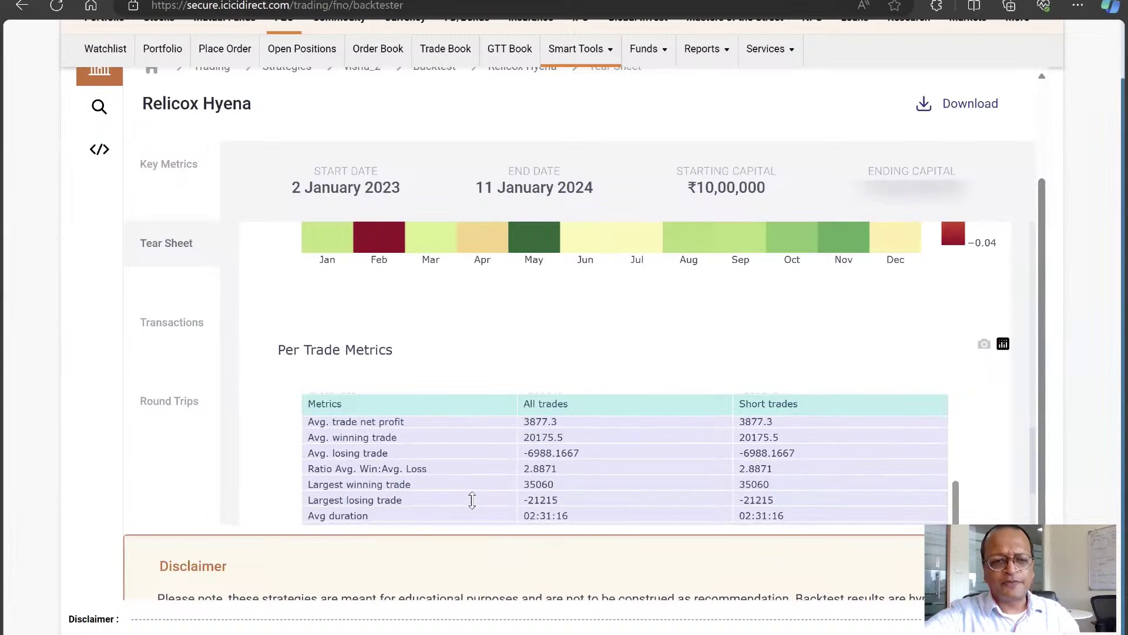
pyautogui.scroll(-3, 472, 500)
pyautogui.scroll(3, 472, 500)
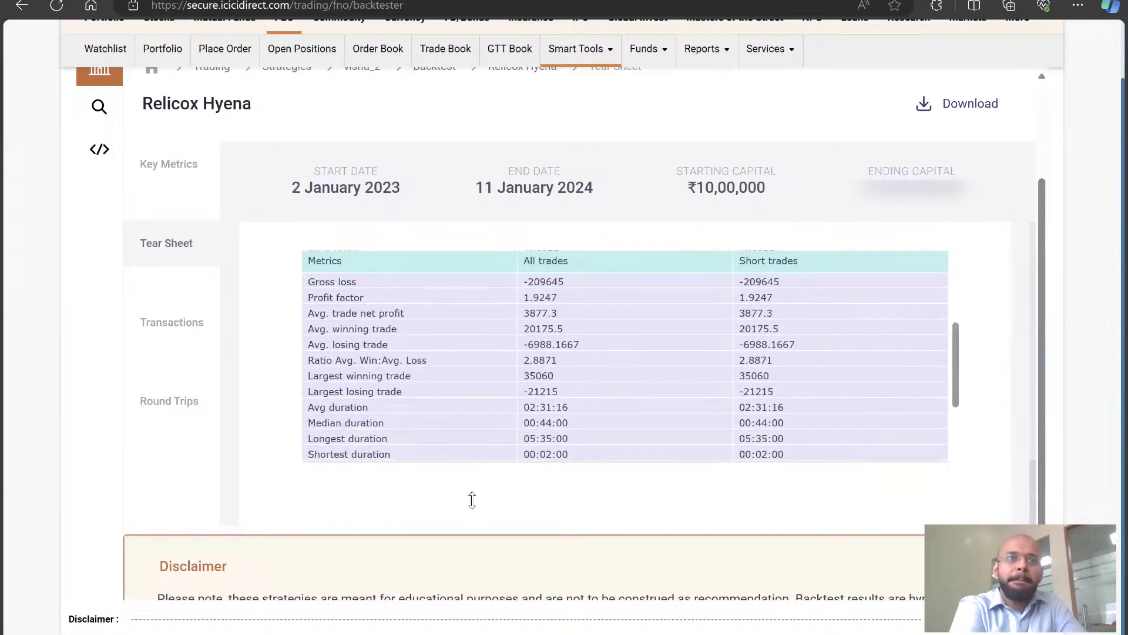
pyautogui.scroll(1, 788, 292)
pyautogui.scroll(-5, 785, 339)
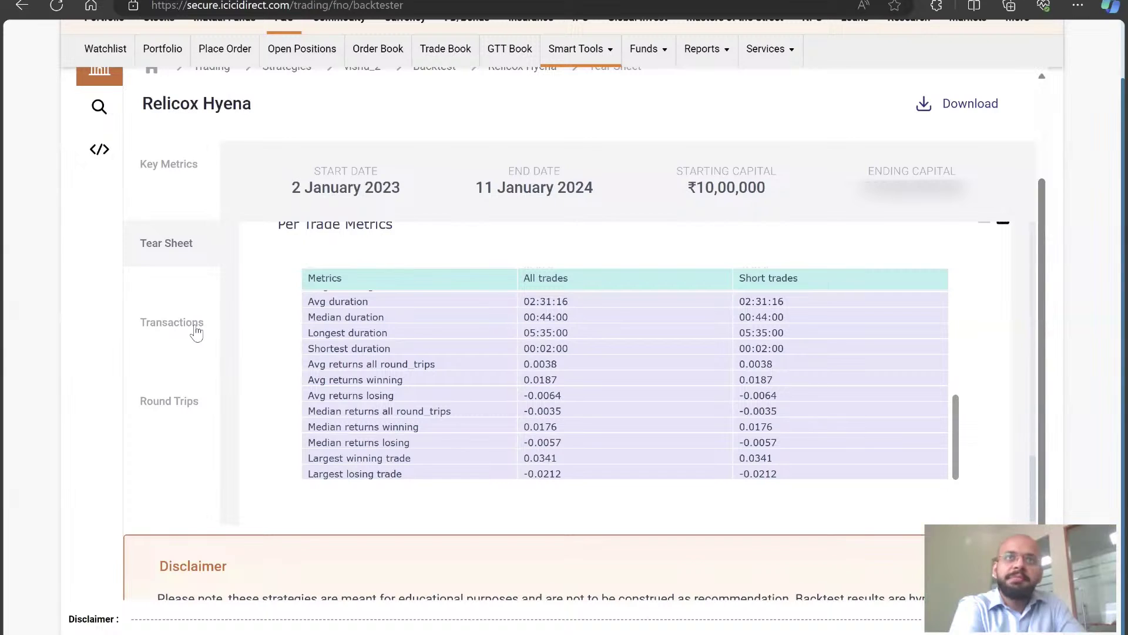
pyautogui.scroll(-1, 486, 406)
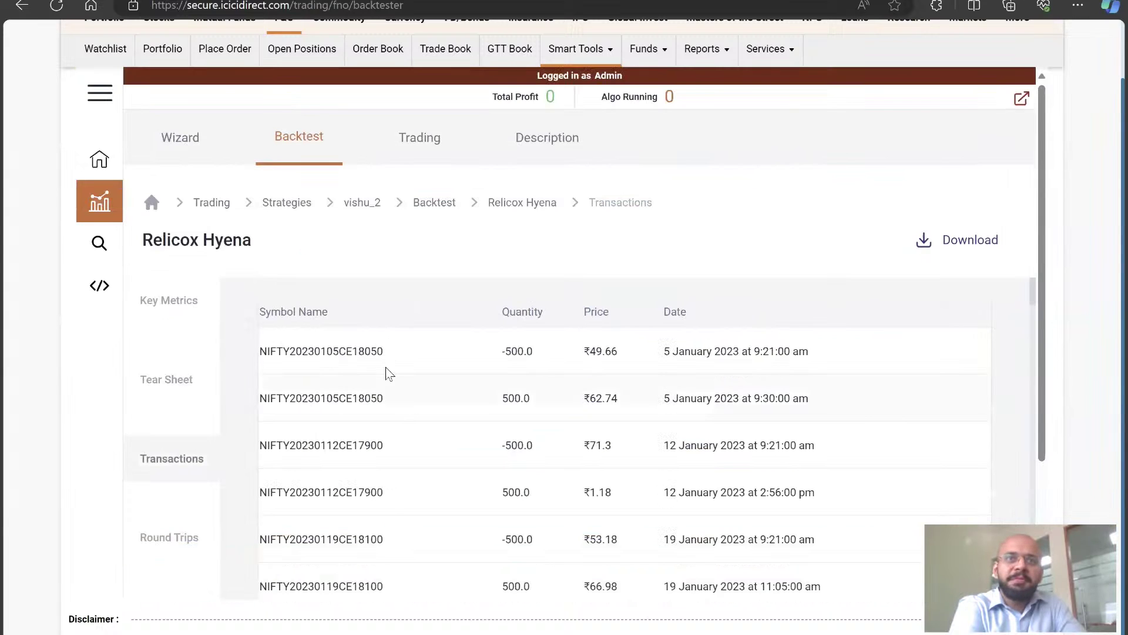
pyautogui.scroll(-1, 394, 526)
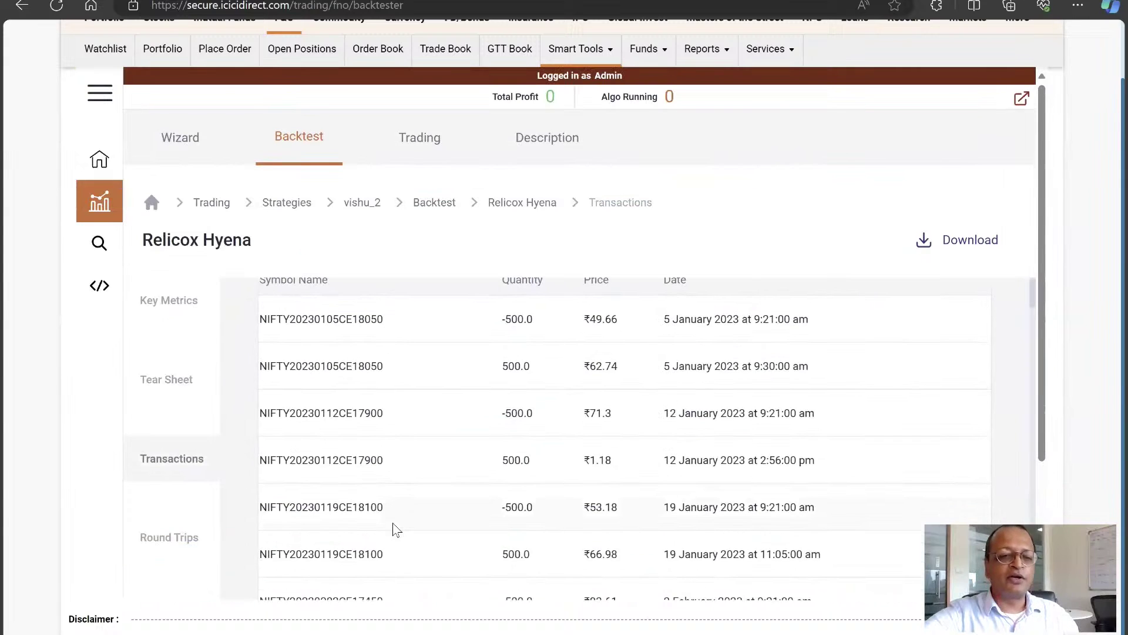
pyautogui.scroll(1, 395, 529)
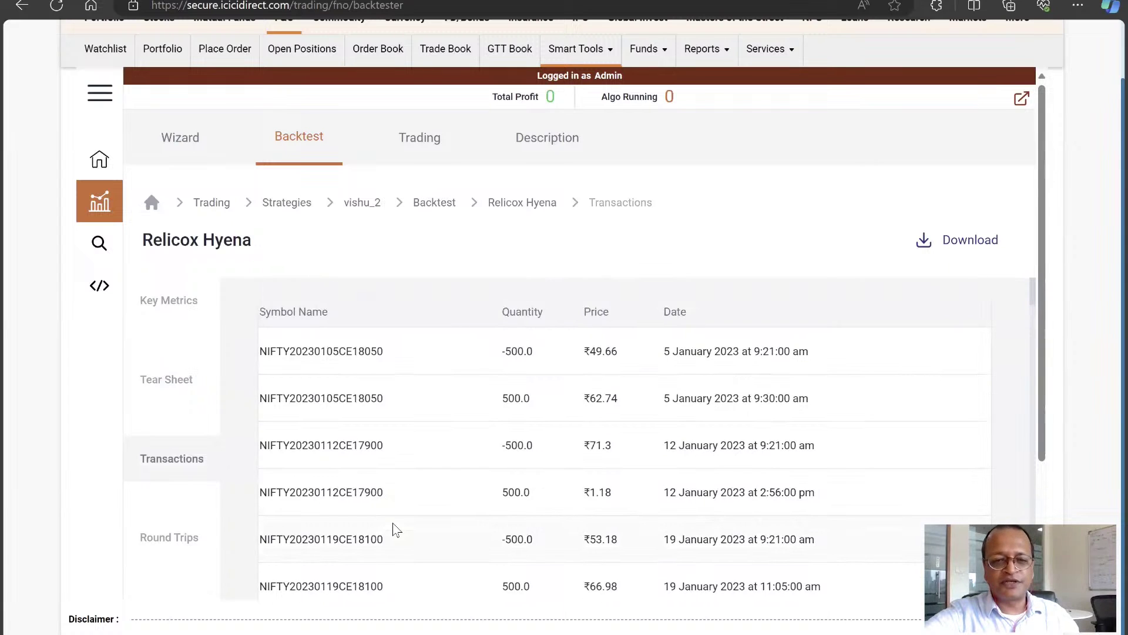
pyautogui.scroll(-5, 394, 529)
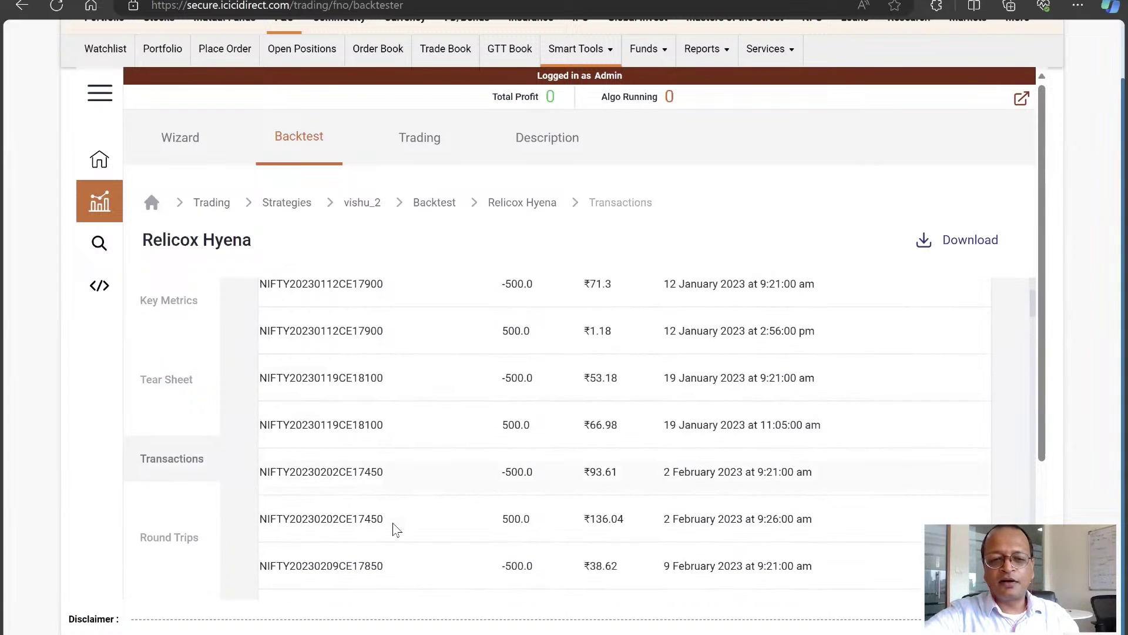
pyautogui.scroll(-1, 394, 528)
pyautogui.scroll(-1, 394, 528)
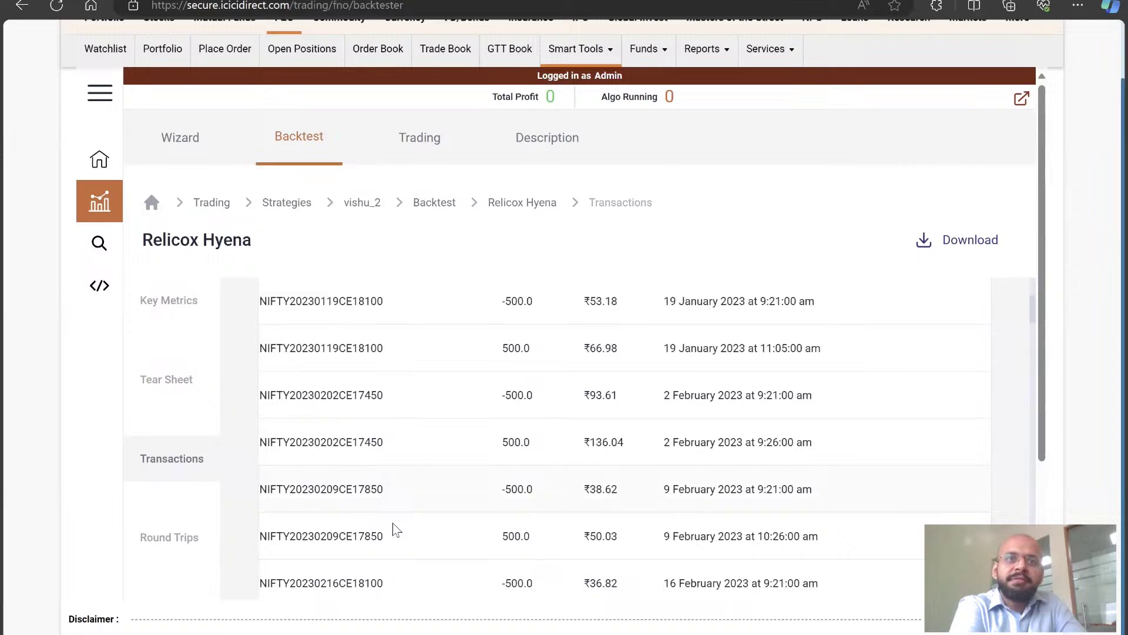
pyautogui.scroll(-3, 395, 529)
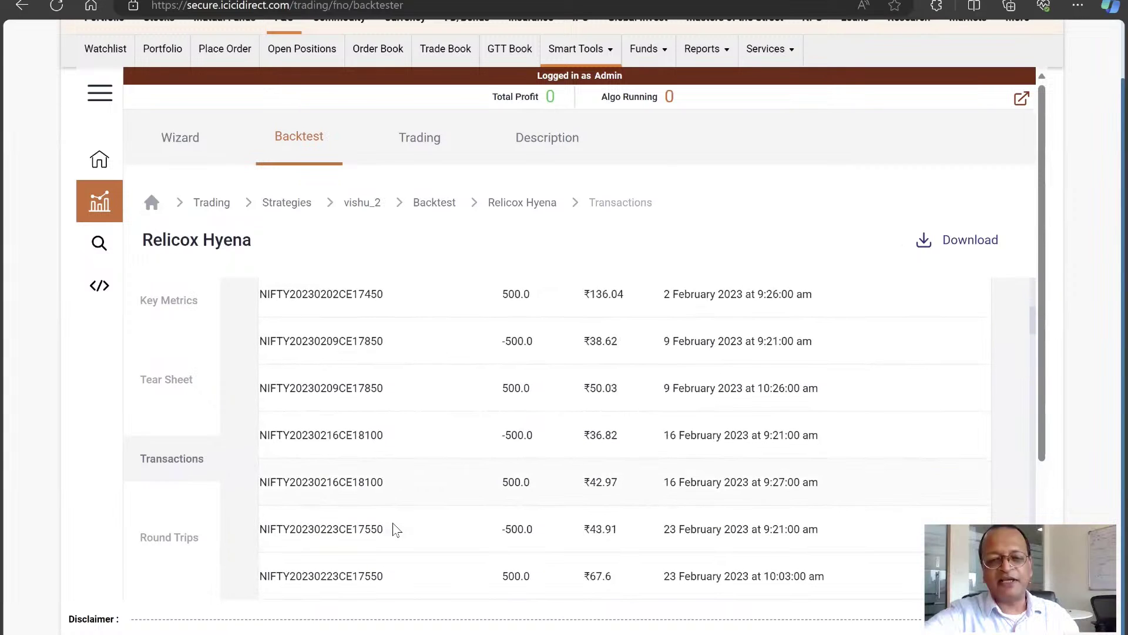
pyautogui.scroll(-2, 395, 529)
pyautogui.scroll(-3, 395, 529)
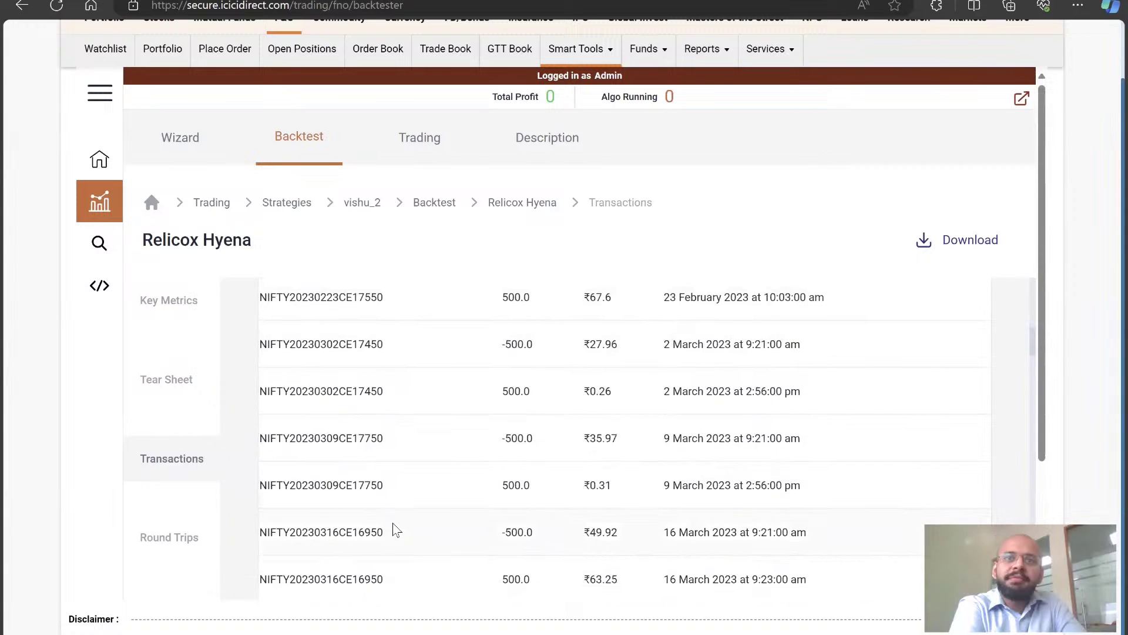
pyautogui.scroll(-4, 395, 529)
pyautogui.scroll(-3, 395, 529)
pyautogui.scroll(-9, 394, 529)
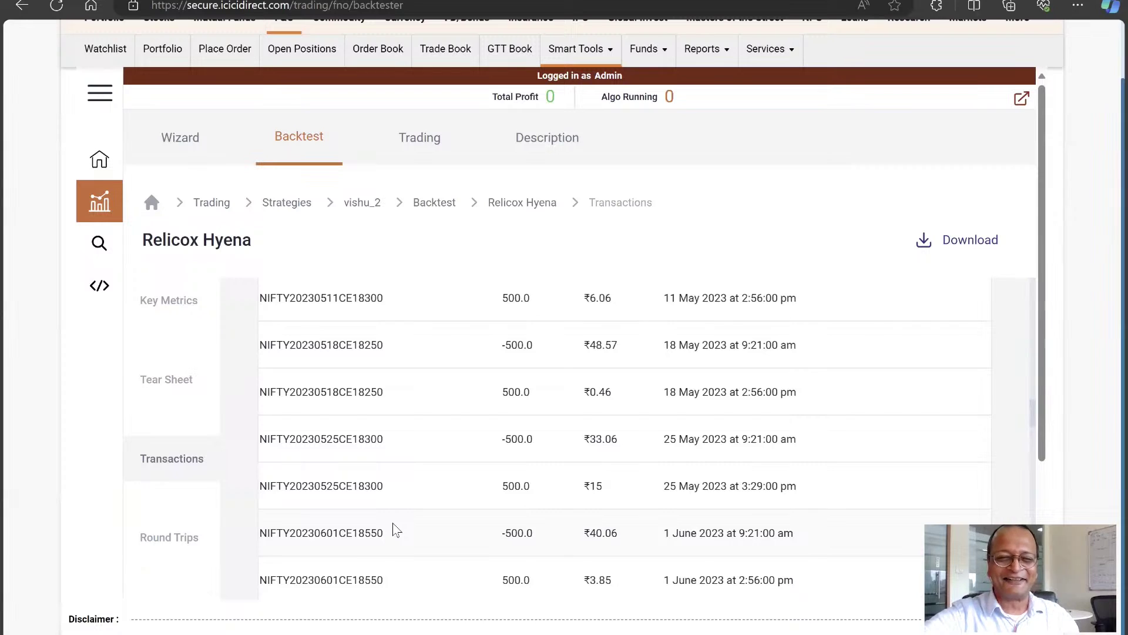
pyautogui.scroll(15, 390, 528)
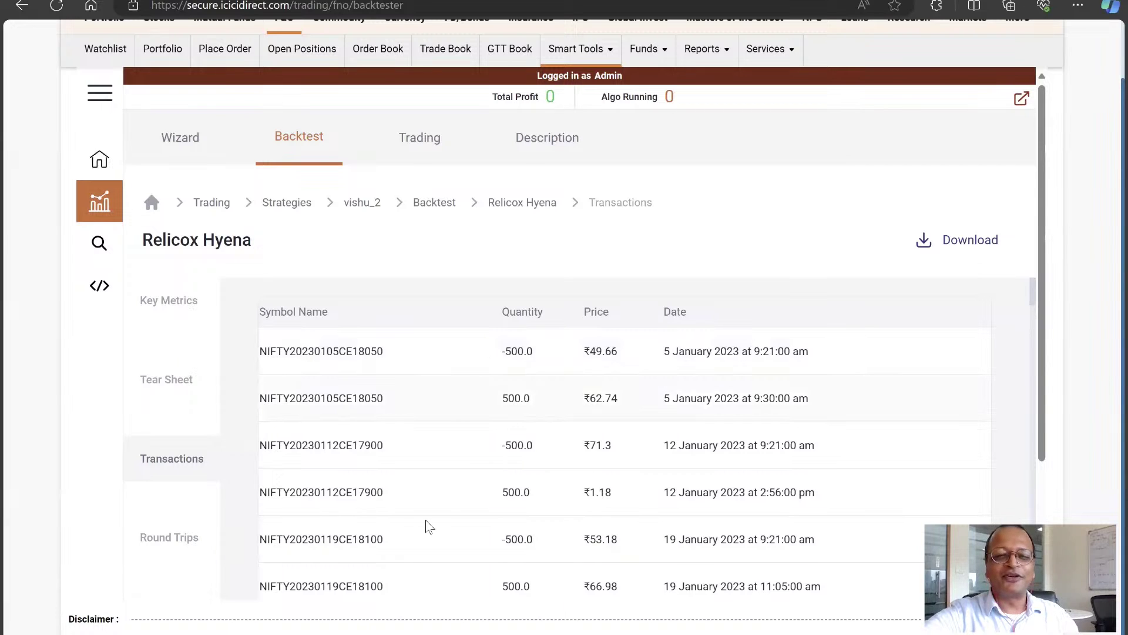
pyautogui.scroll(-7, 427, 526)
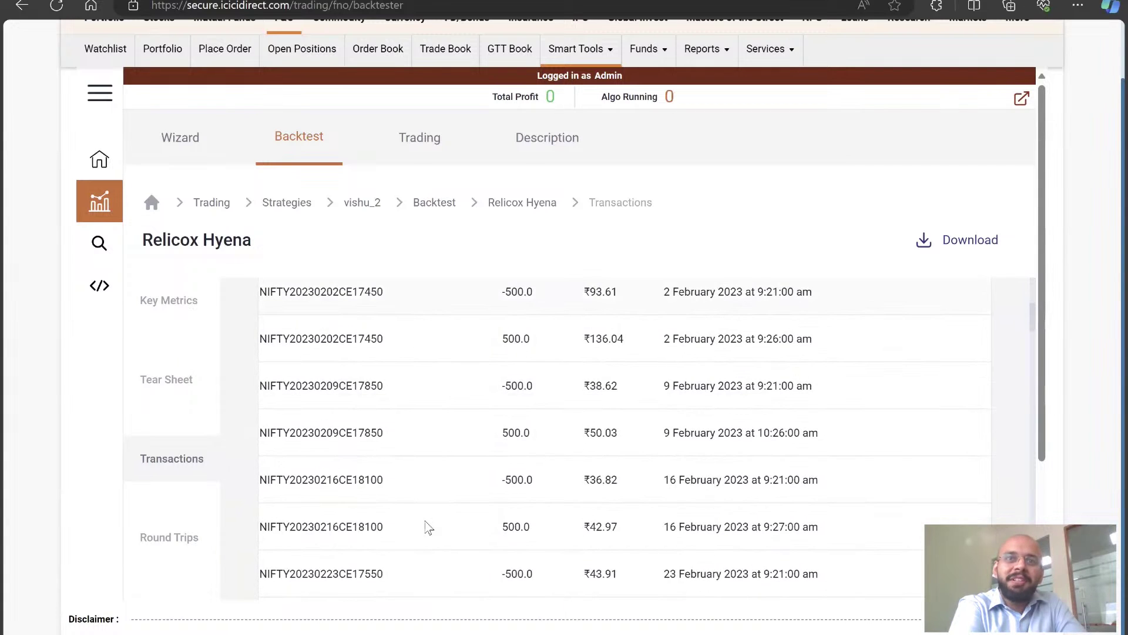
# - Open the Relicox Hyena backtest's Round Trips report of NIFTY call trades
pyautogui.click(164, 546)
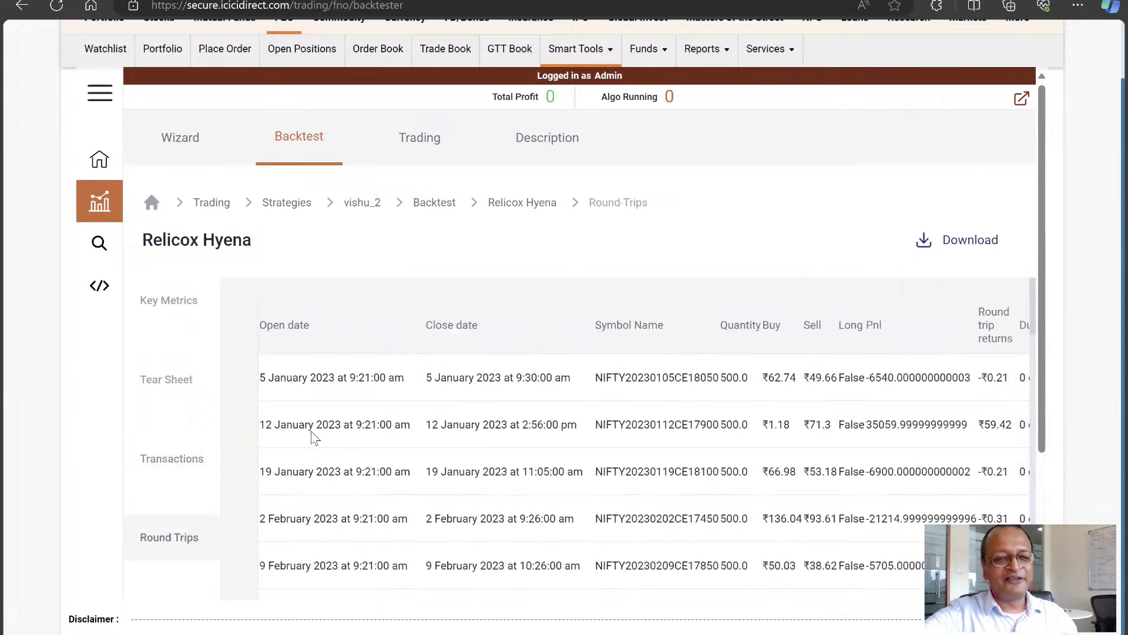